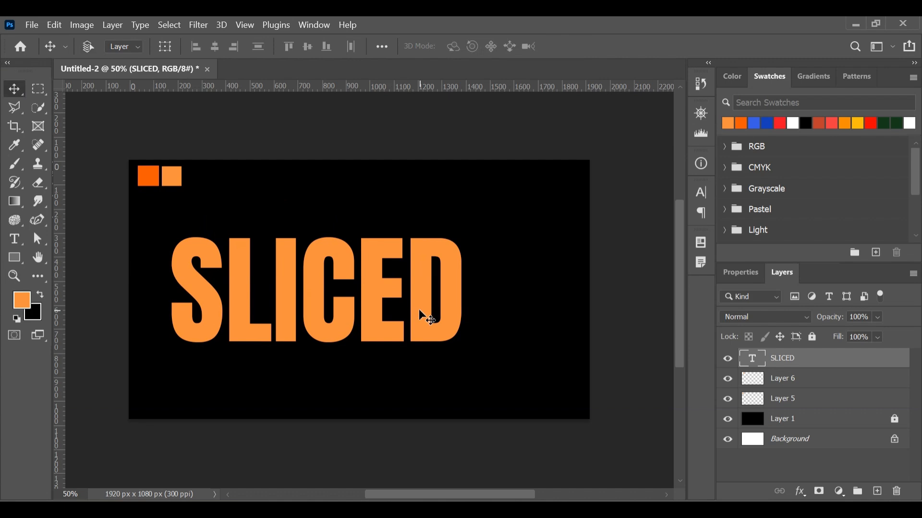
Step: Scale the SLICED text up proportionally to about 127% and reposition it near the middle of the canvas
key(ctrl+t)
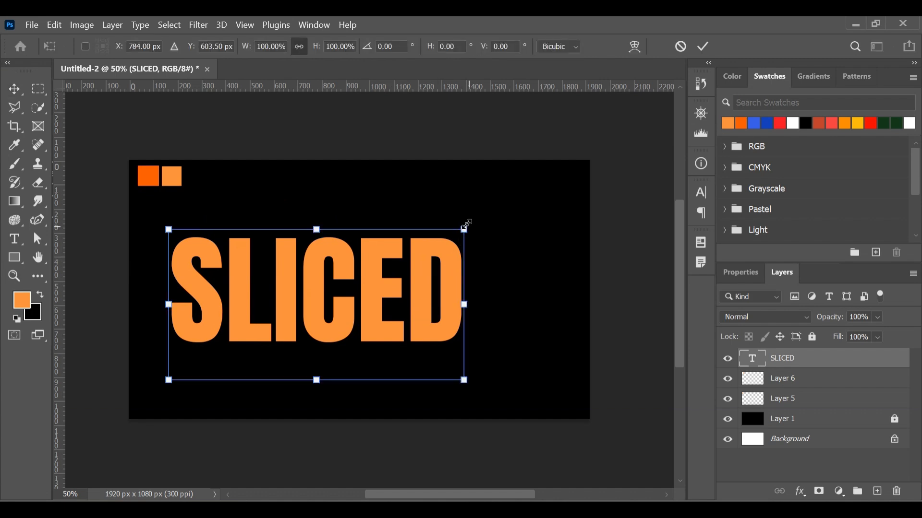
drag(467, 223, 566, 226)
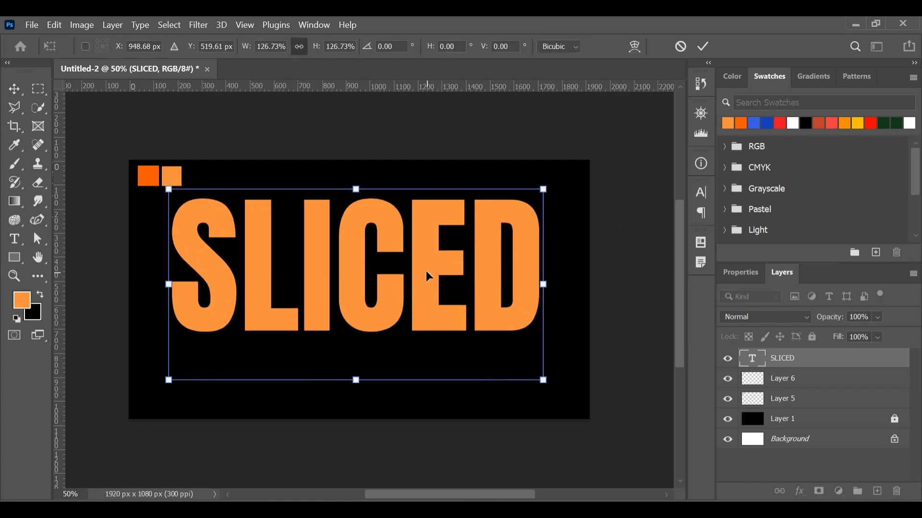
drag(424, 275, 427, 301)
Step: Change the SLICED text colour to white, fefefe, and commit the text edit
double_click(752, 358)
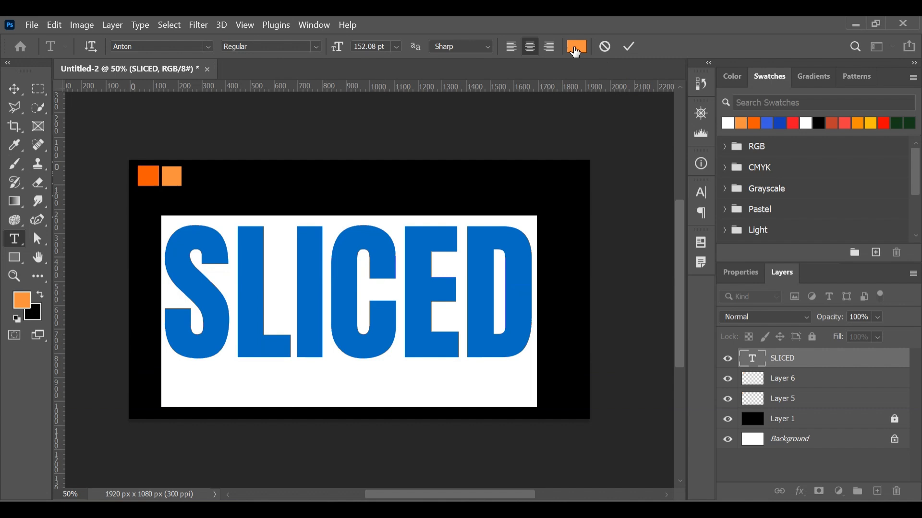
click(574, 47)
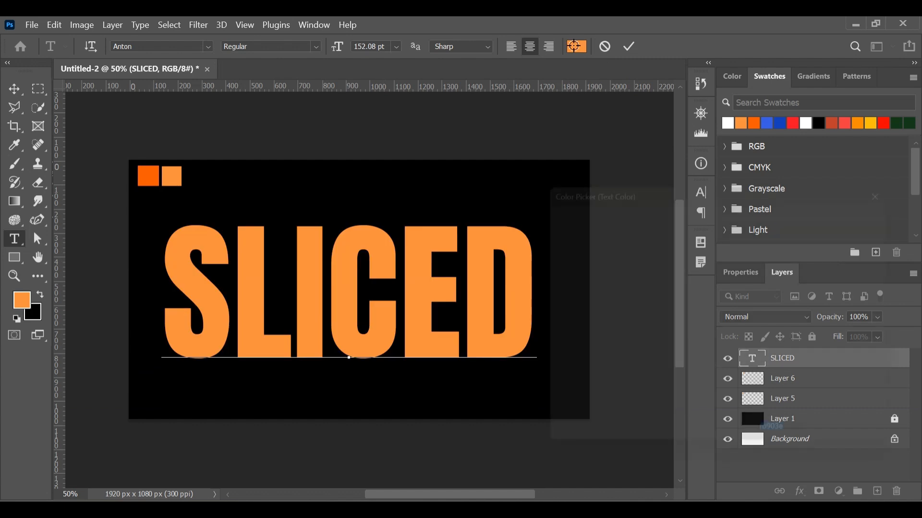
drag(556, 241, 538, 217)
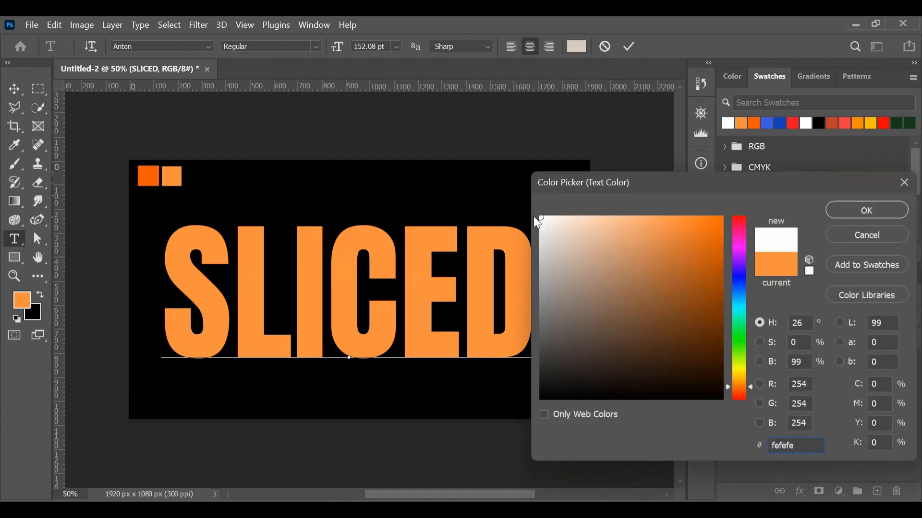
click(872, 218)
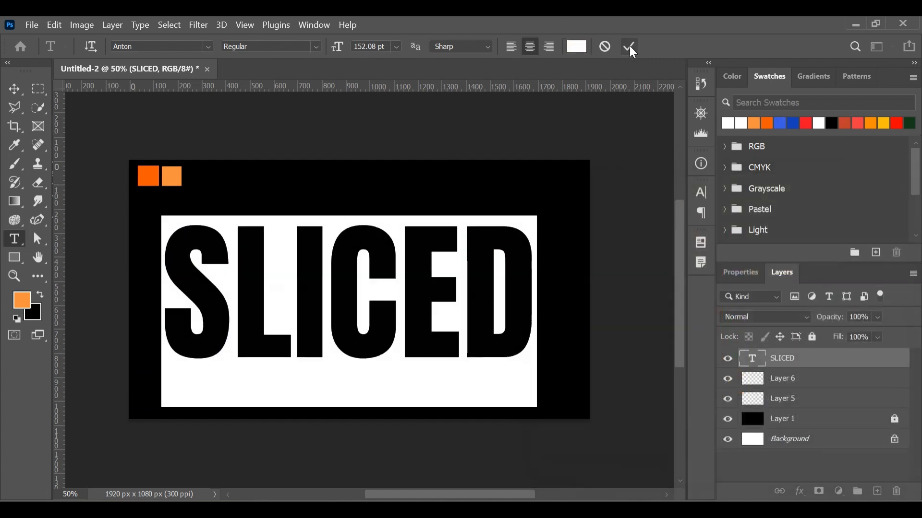
click(628, 47)
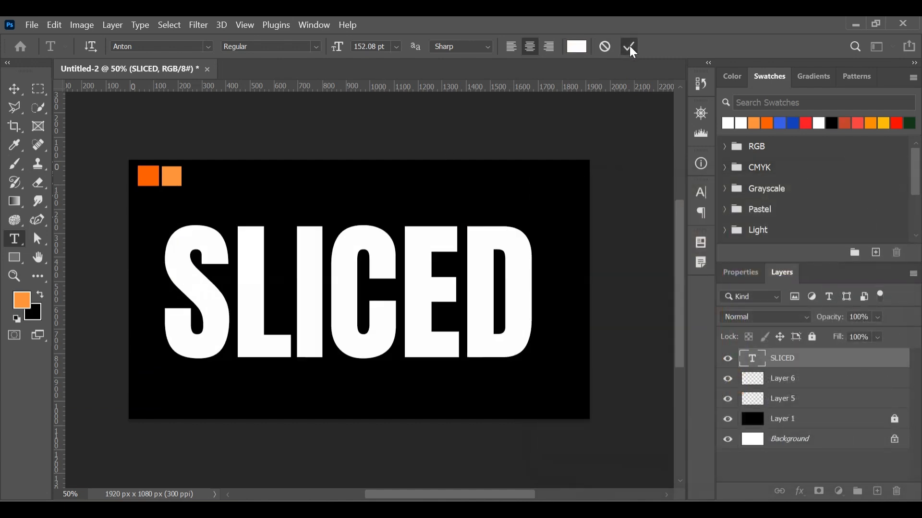
Step: Nudge the SLICED text right and down to centre it on the canvas, and rasterize its type layer
click(21, 92)
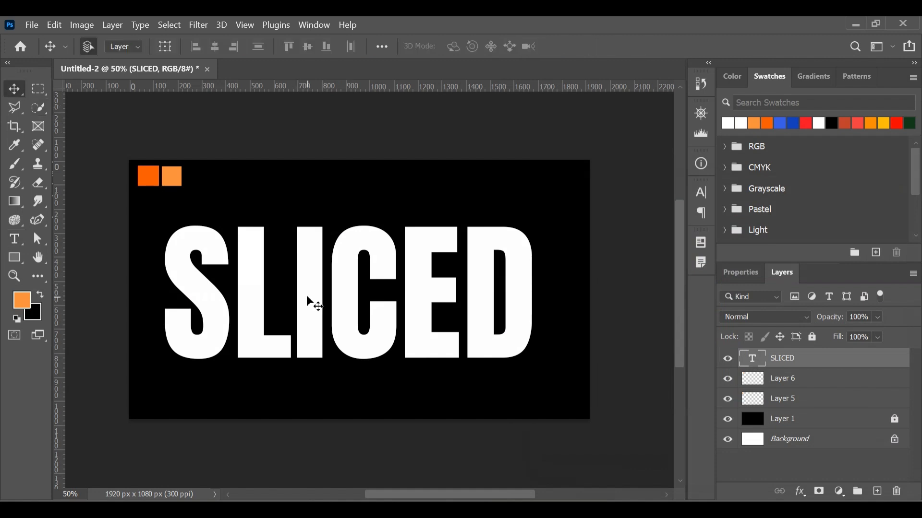
key(Right)
key(Right)
key(Right)
key(Right)
key(Right)
key(Right)
key(Right)
key(Right)
key(Right)
key(Right)
key(Right)
key(Right)
key(Right)
key(Right)
key(Right)
key(Right)
key(Right)
key(Right)
key(Right)
key(Right)
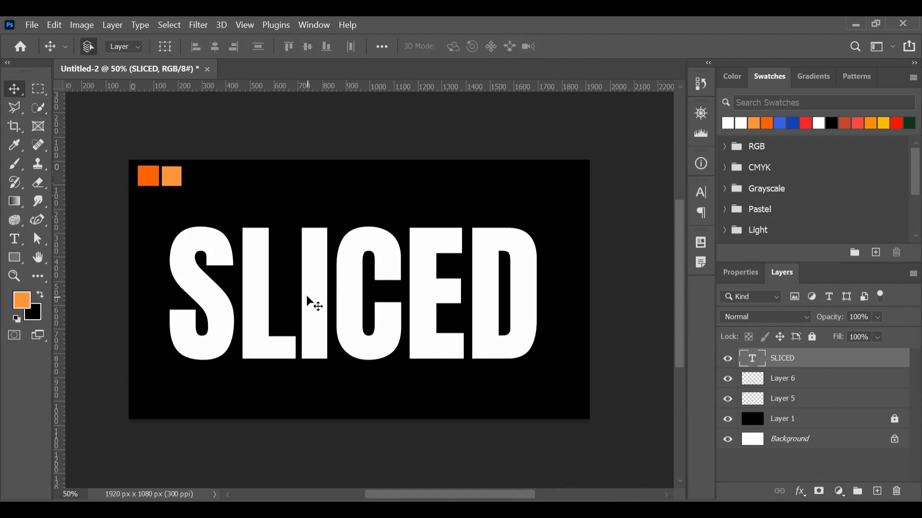
key(Down)
key(Down)
key(Down)
key(Down)
key(Down)
key(Down)
key(Down)
key(Down)
key(Down)
key(Down)
key(Down)
key(Down)
key(Down)
key(Down)
key(Down)
key(Down)
key(Down)
key(Down)
key(Down)
key(Down)
key(Right)
key(Right)
key(Right)
key(Right)
key(Right)
key(Right)
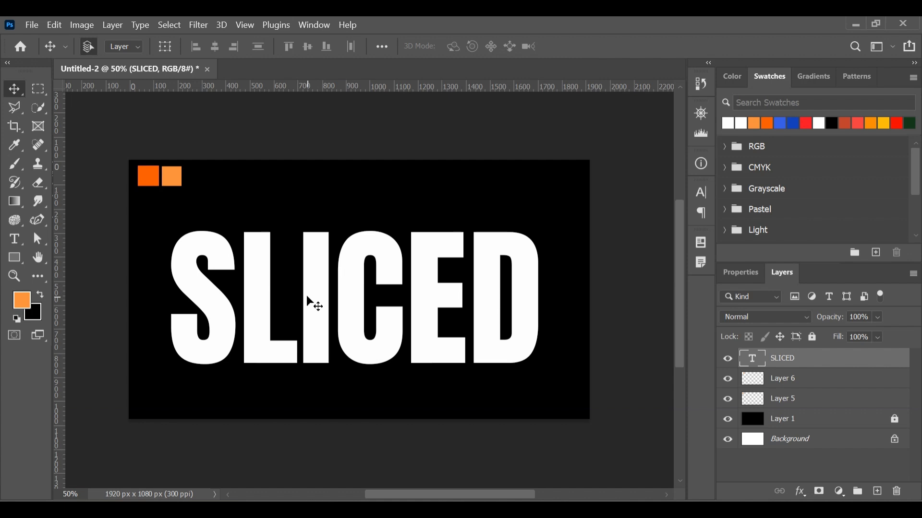
right_click(789, 358)
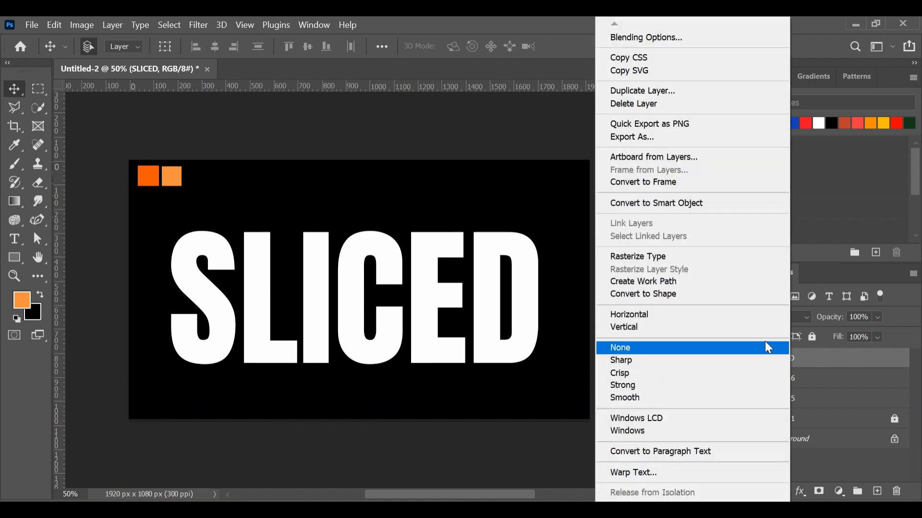
click(684, 260)
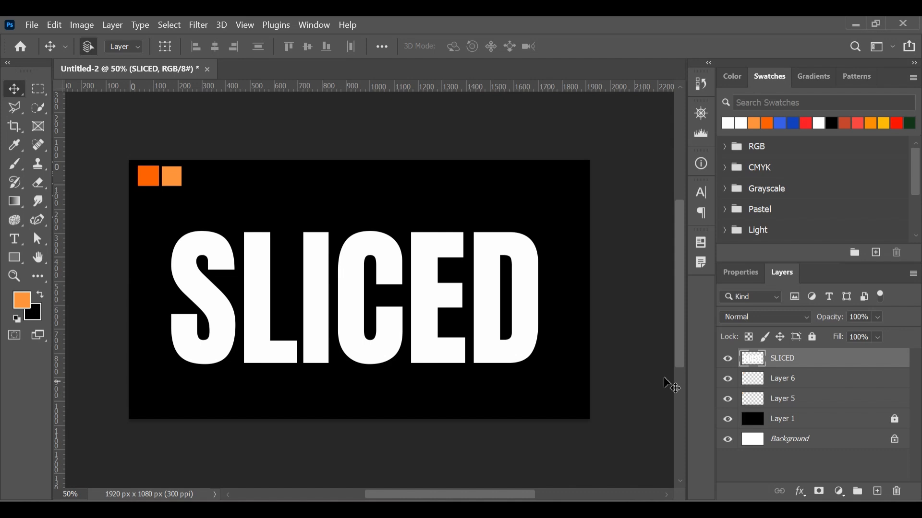
Step: Select everything above a diagonal from the S's base to the D's top with the Polygonal Lasso, and cut and paste it onto a new layer
click(16, 112)
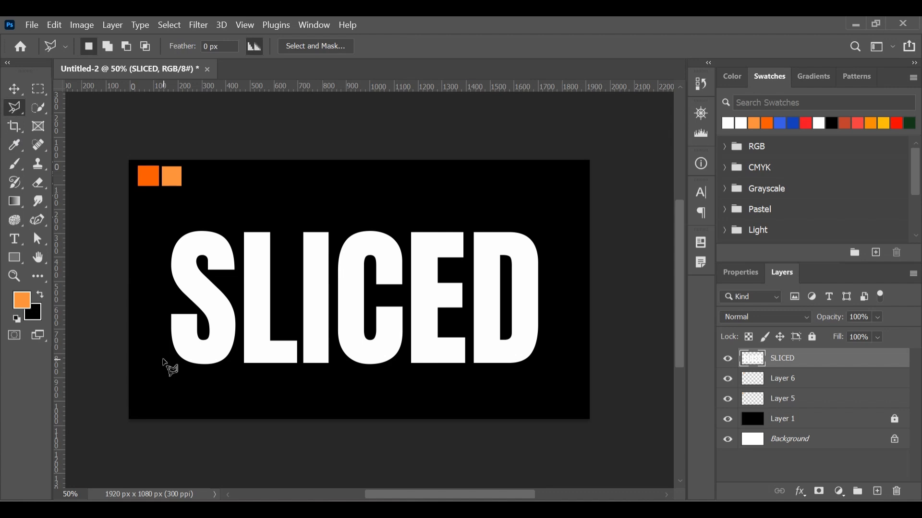
click(163, 361)
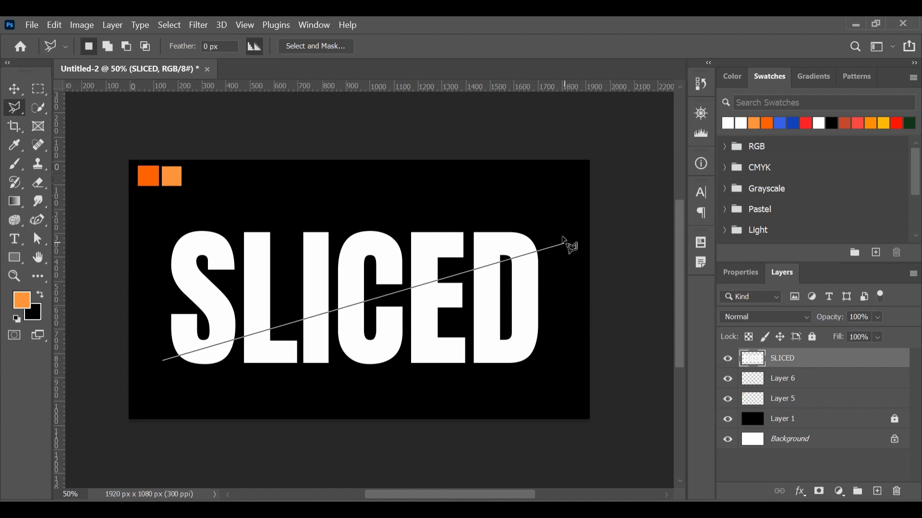
click(559, 234)
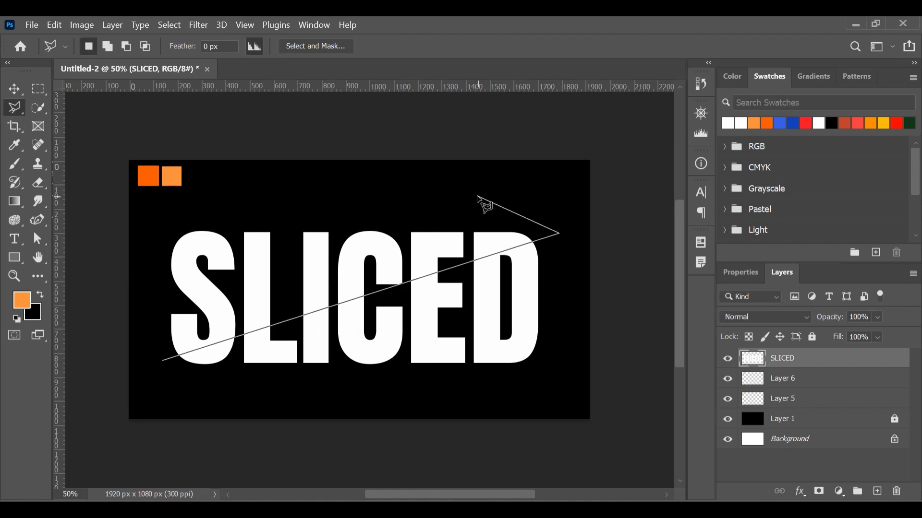
click(476, 196)
click(184, 216)
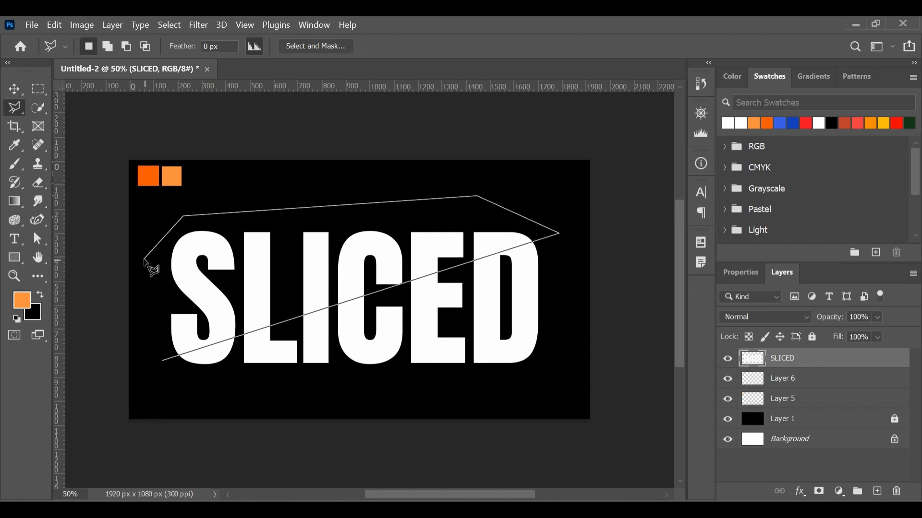
click(144, 259)
click(163, 362)
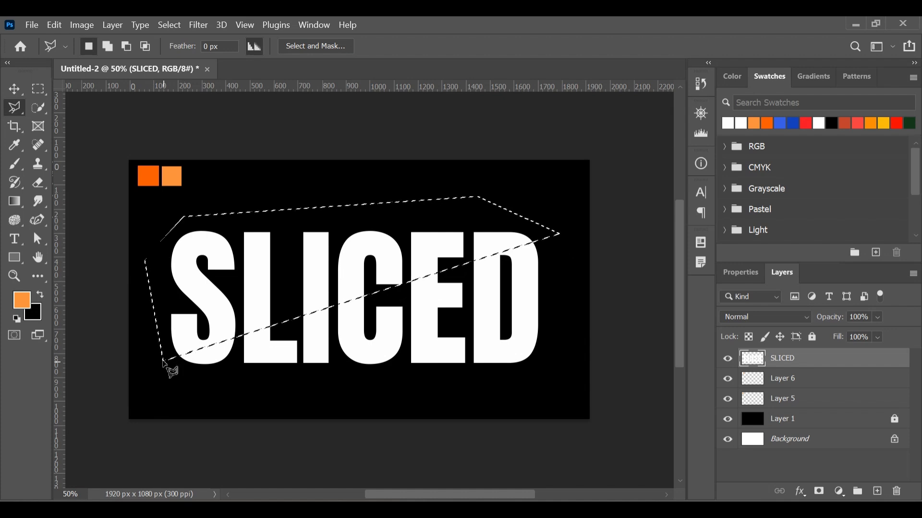
key(ctrl+x)
key(ctrl+shift+v)
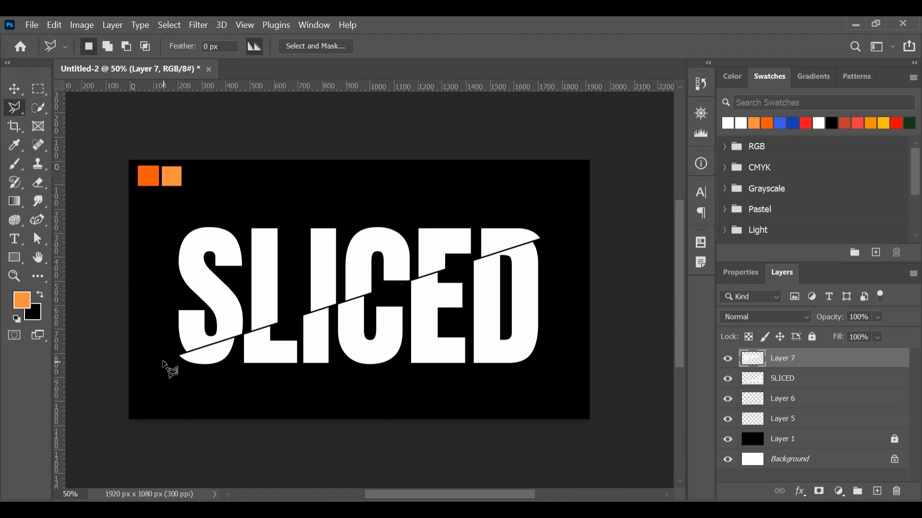
Step: Nudge the pasted upper slice left and slightly down, leaving a thin diagonal gap between it and the lower half of the letters
click(15, 91)
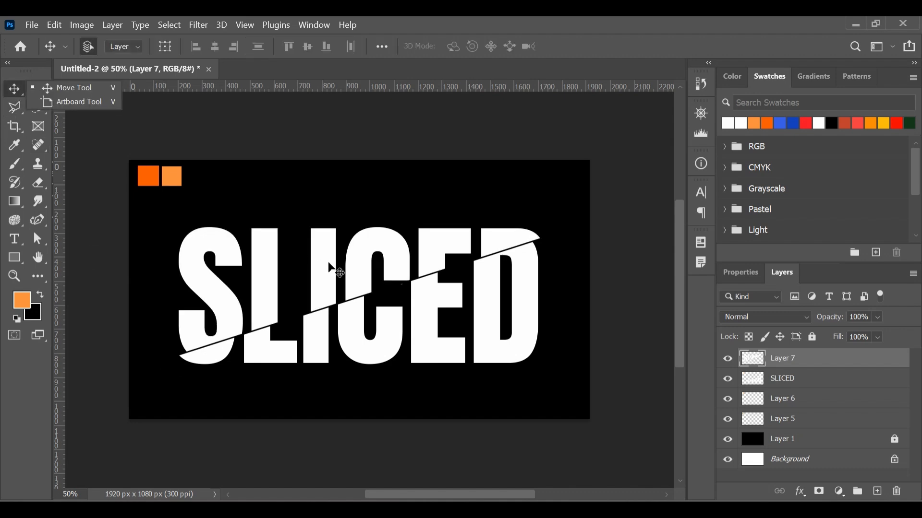
key(shift+Left)
key(shift+Left)
key(shift+Left)
key(shift+Left)
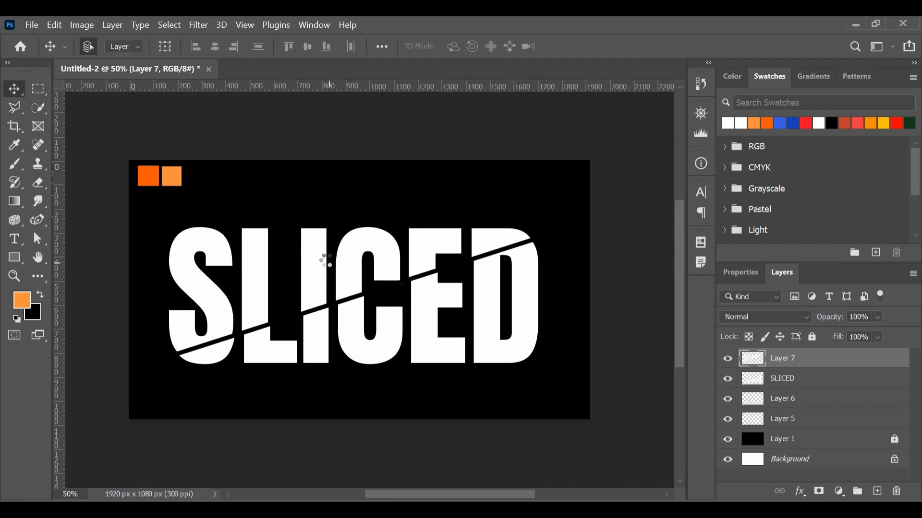
key(Down)
key(Down)
key(Down)
key(Down)
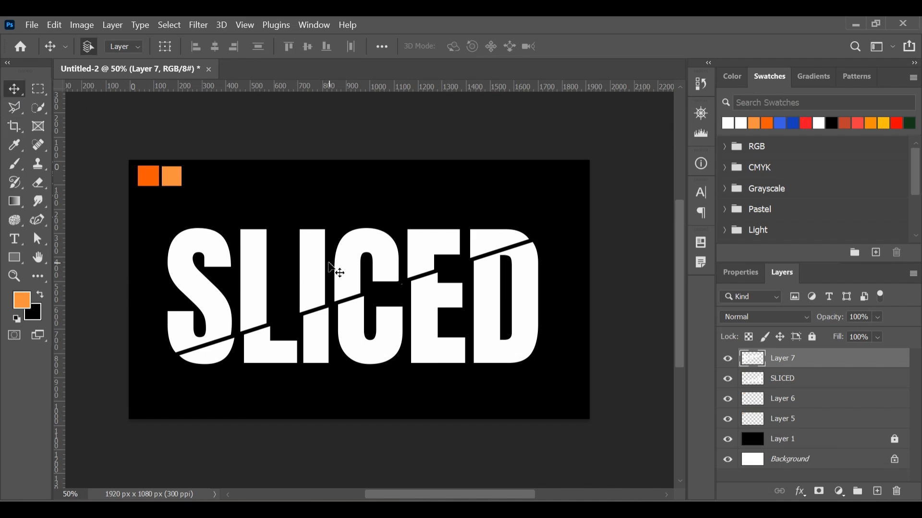
key(Left)
key(Left)
key(Left)
key(Left)
key(Left)
key(Left)
key(Left)
key(Left)
key(Left)
key(Left)
key(Left)
key(Left)
key(Left)
key(Left)
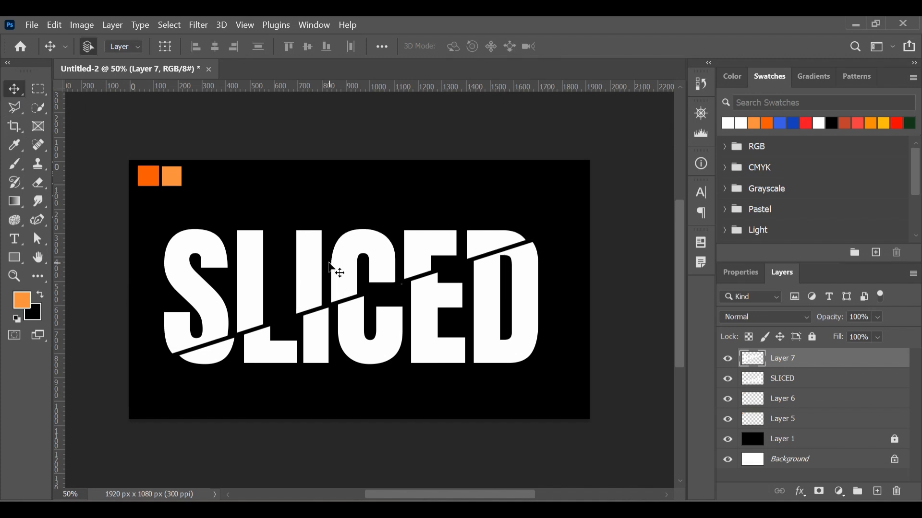
key(Left)
key(Left)
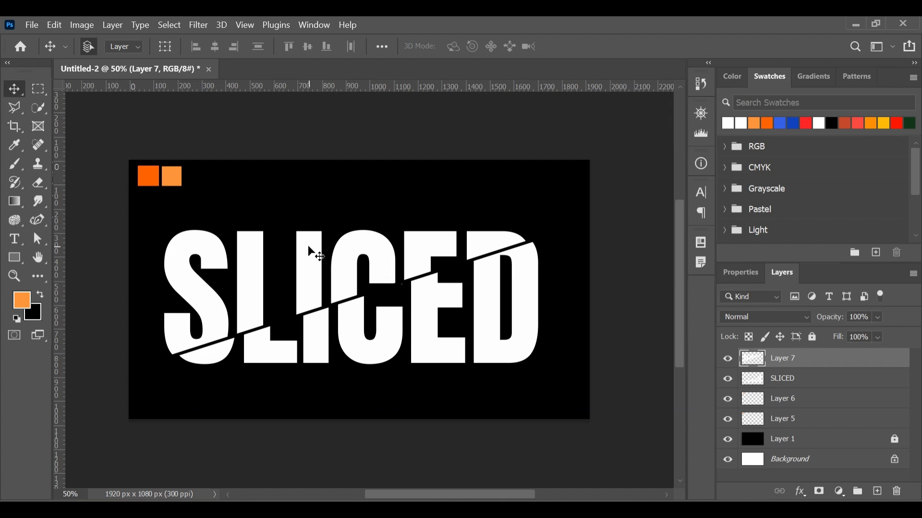
key(Up)
key(Up)
key(Right)
key(Right)
key(Right)
key(Right)
key(Right)
key(Right)
key(Right)
key(Right)
key(Up)
key(Up)
key(Up)
key(Up)
key(Up)
key(Up)
key(Up)
key(Up)
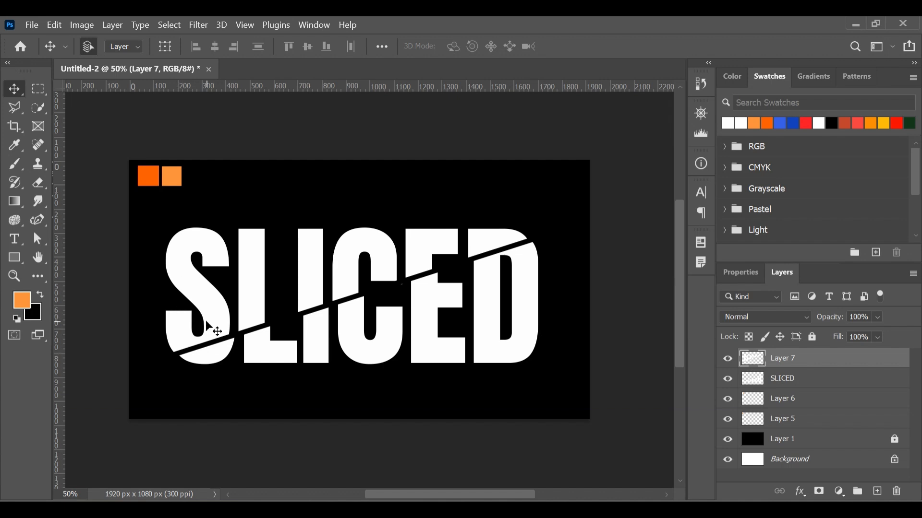
key(Left)
key(Left)
key(Left)
key(Left)
key(Left)
key(Left)
key(Left)
key(Left)
key(Left)
key(Left)
key(Left)
key(Left)
key(Left)
key(Left)
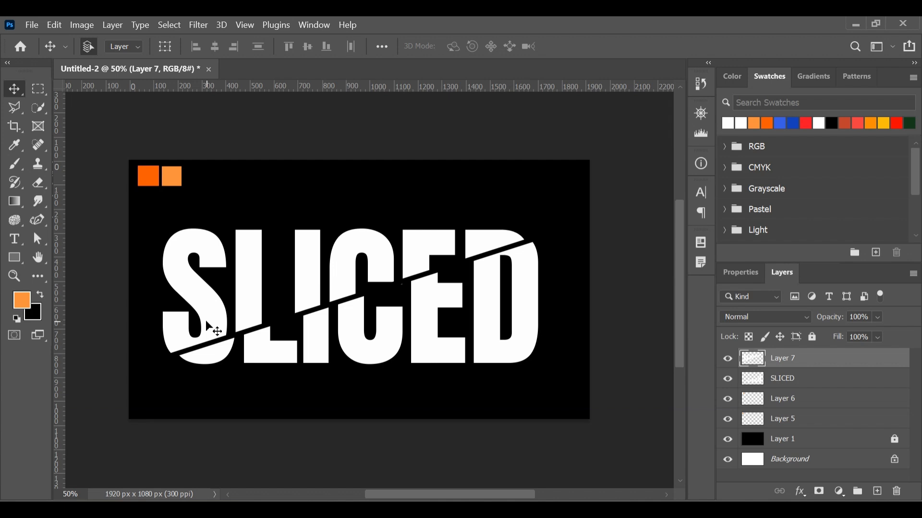
key(Down)
key(Down)
key(Down)
key(Down)
key(Down)
key(Down)
key(Down)
key(Down)
key(Down)
key(Down)
key(Down)
key(Down)
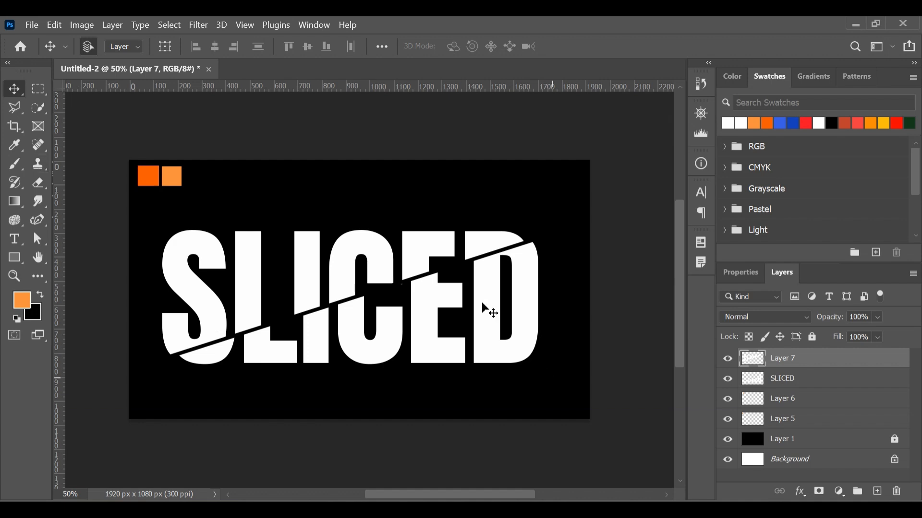
Step: Outline the lower parts of C, E and D with the Polygonal Lasso, below a diagonal parallel to the first cut
click(27, 109)
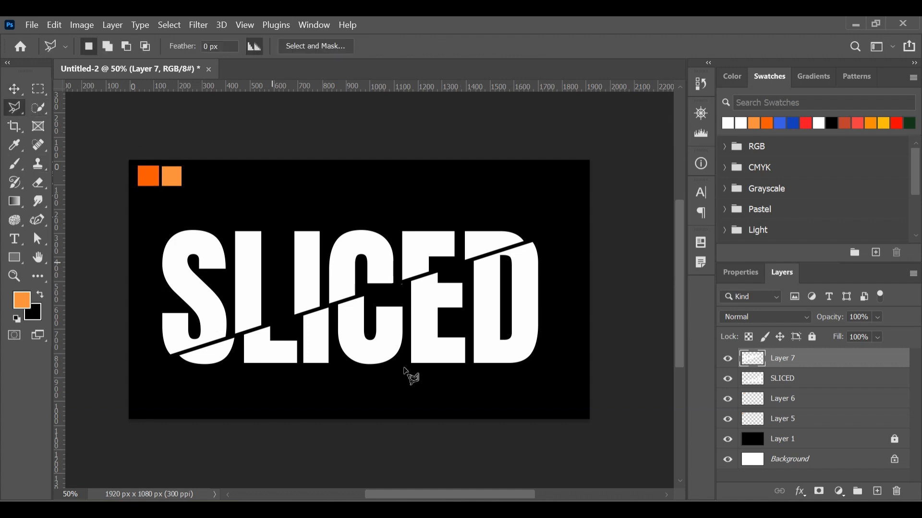
click(332, 372)
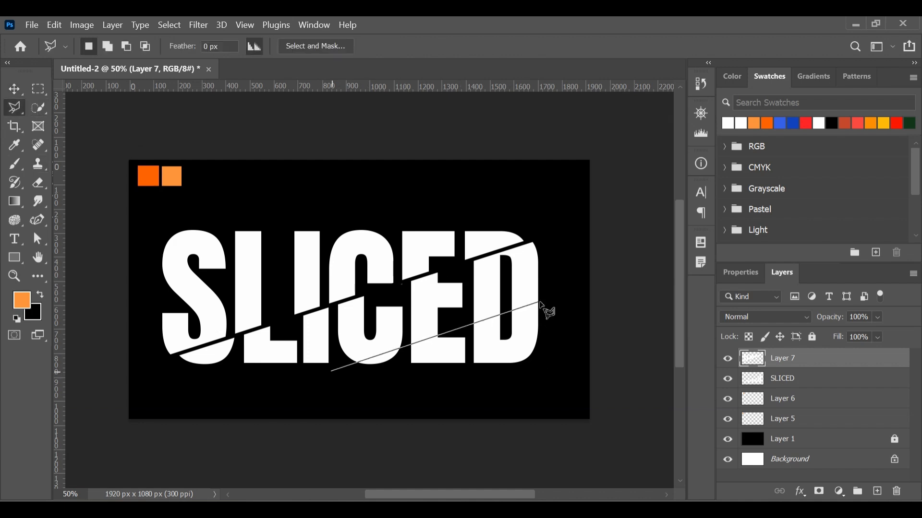
click(549, 298)
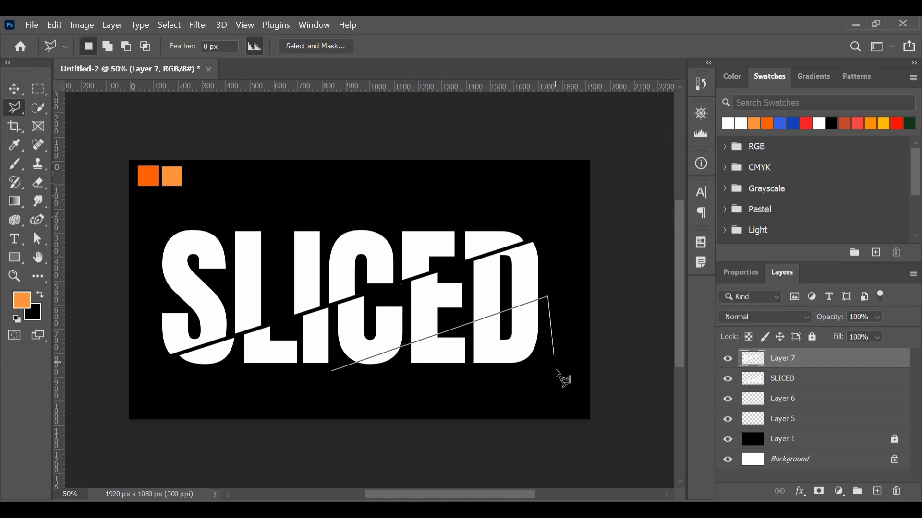
click(556, 370)
click(424, 407)
click(354, 404)
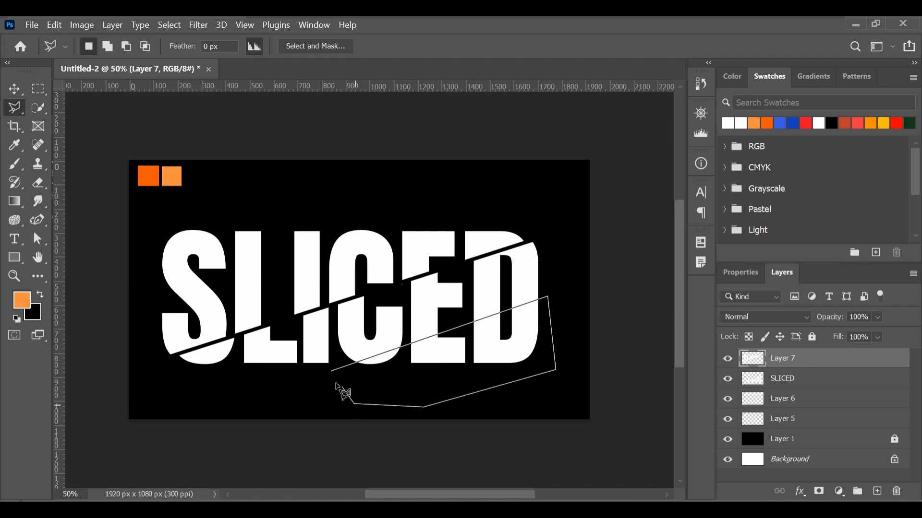
click(332, 373)
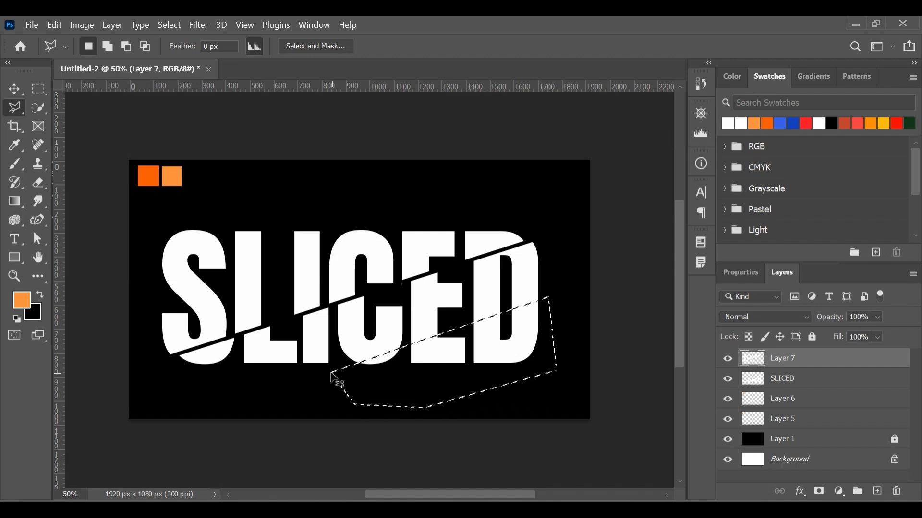
Step: Cut the selected area out of the SLICED layer and paste it as a new layer, shifted slightly left and down
key(ctrl+x)
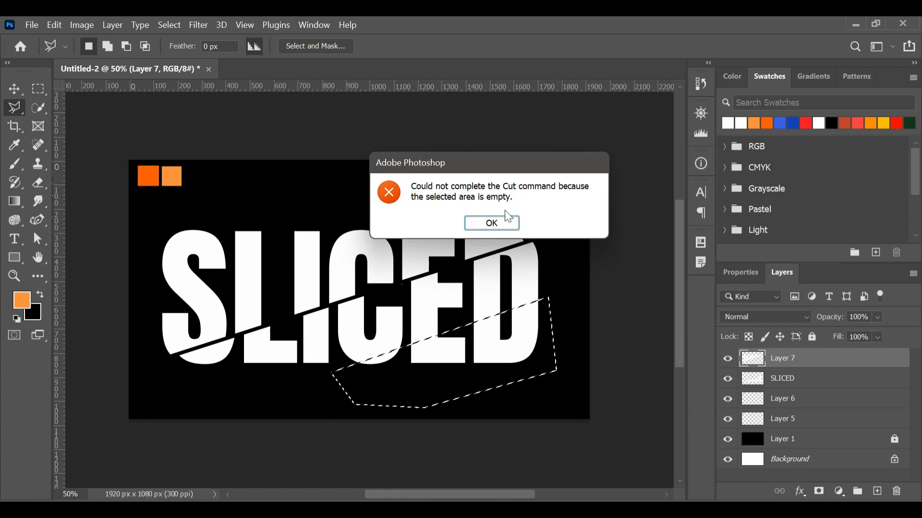
click(509, 225)
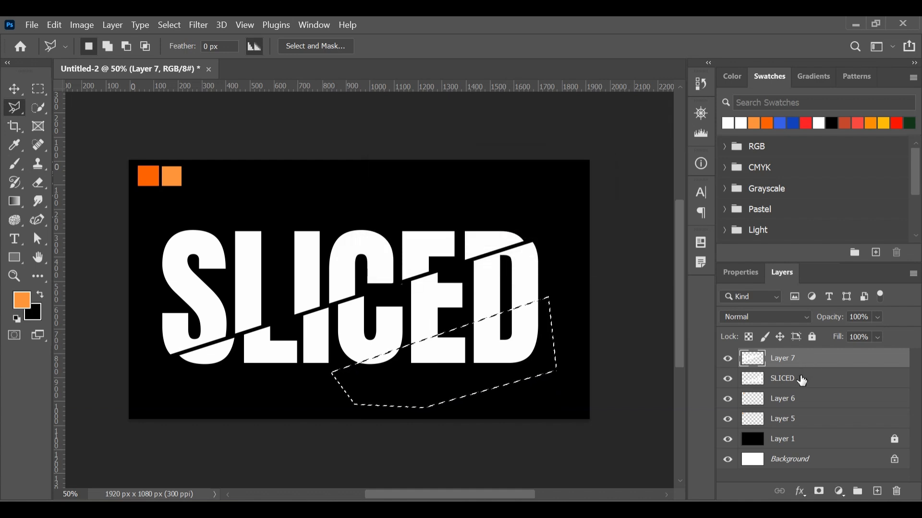
click(802, 379)
key(ctrl+x)
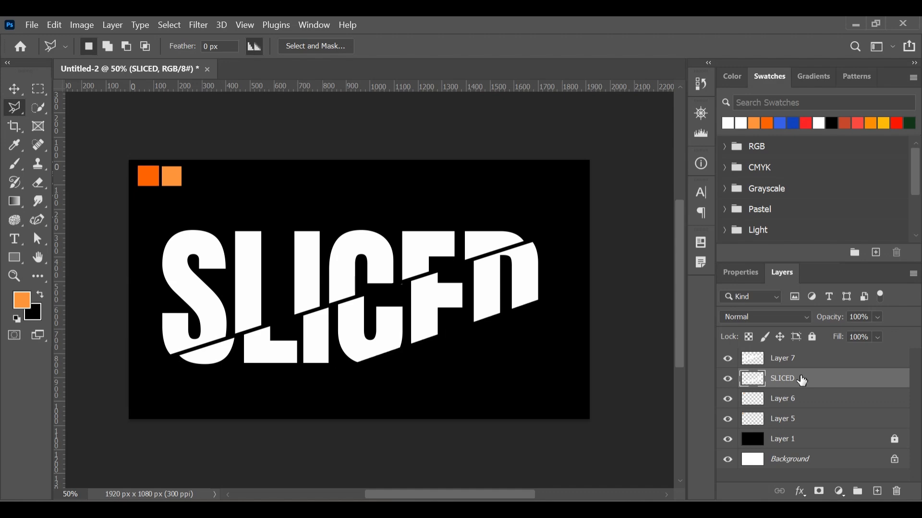
key(ctrl+v)
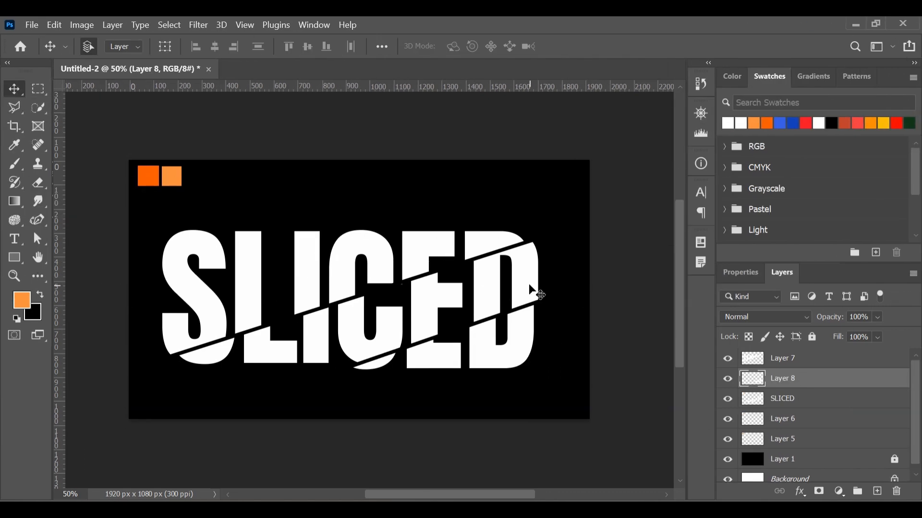
Step: Open the blending options of the SLICED layer, the middle slice, and enable a Gradient Overlay
click(531, 286)
right_click(797, 403)
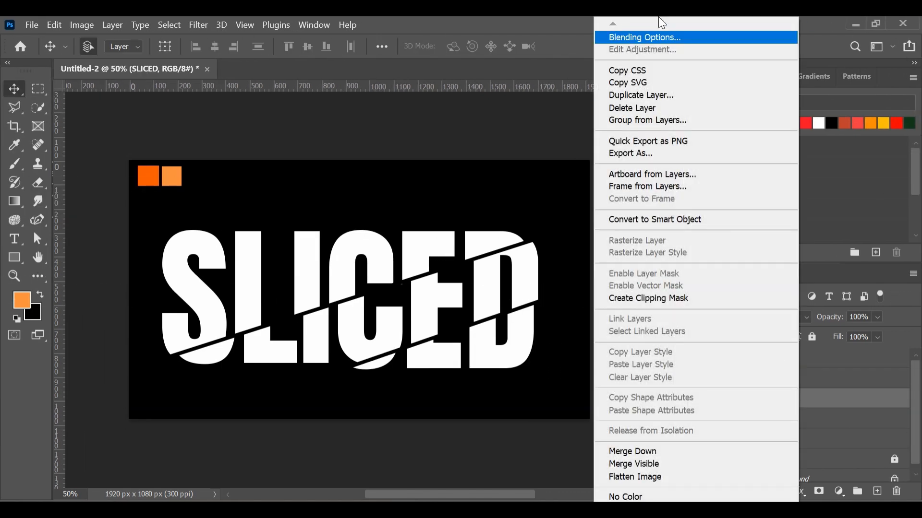
click(660, 38)
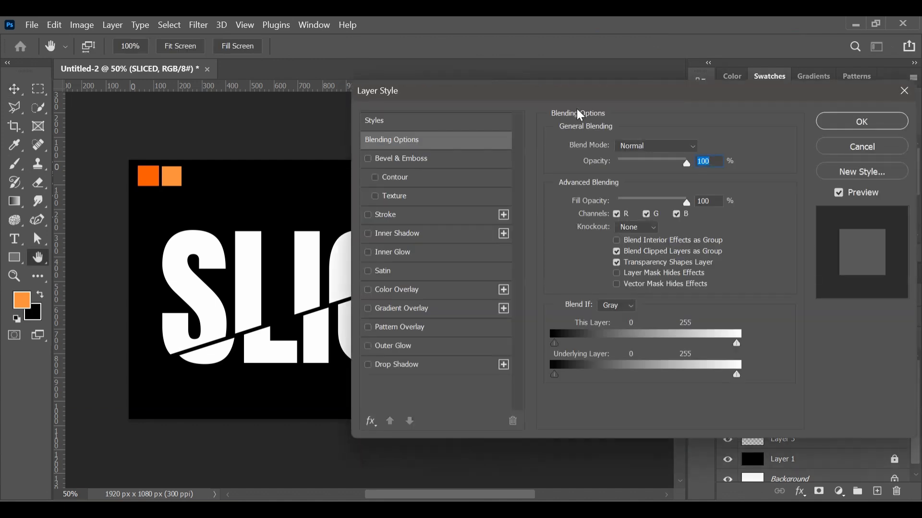
click(387, 312)
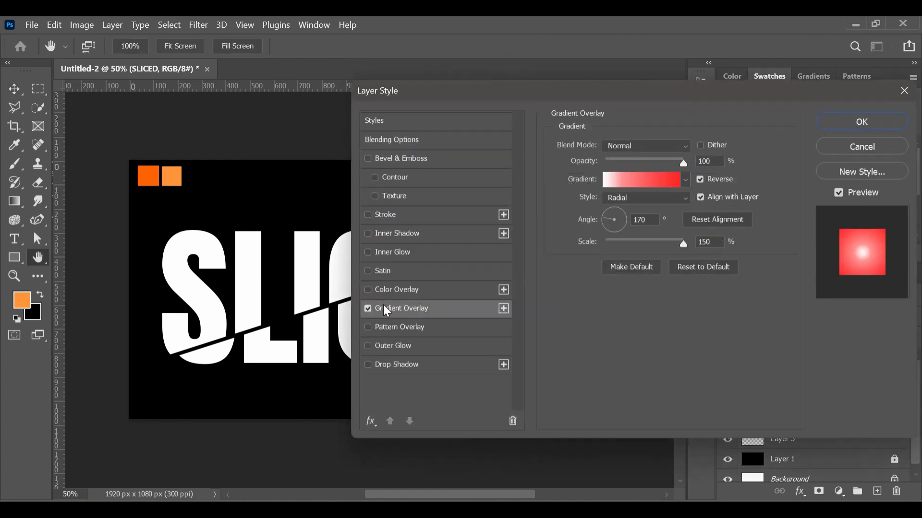
Step: Edit the overlay gradient and set its starting color stop to the darker orange fb5906, sampled from the first square on the canvas
click(634, 186)
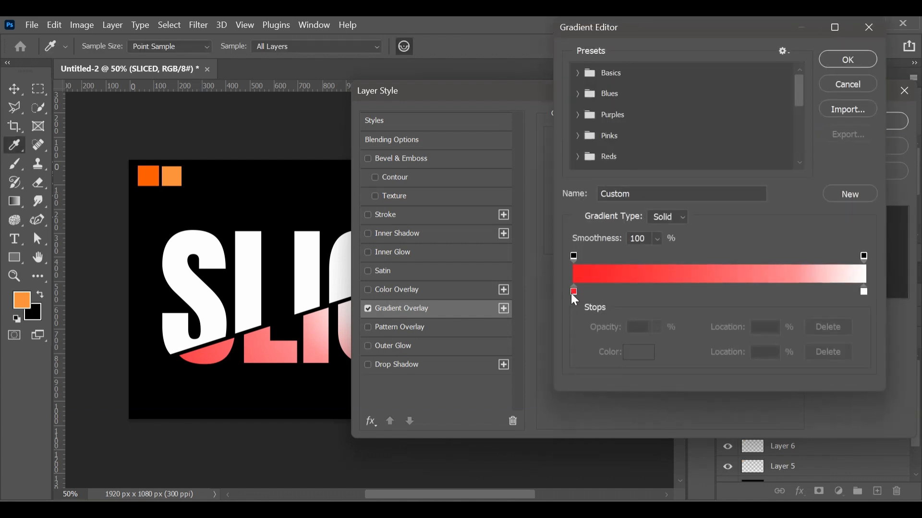
click(573, 291)
click(633, 352)
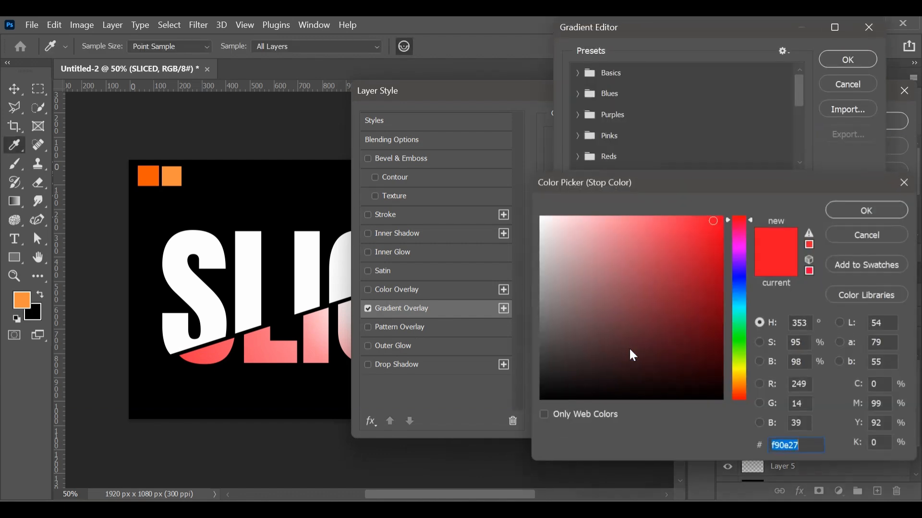
click(149, 175)
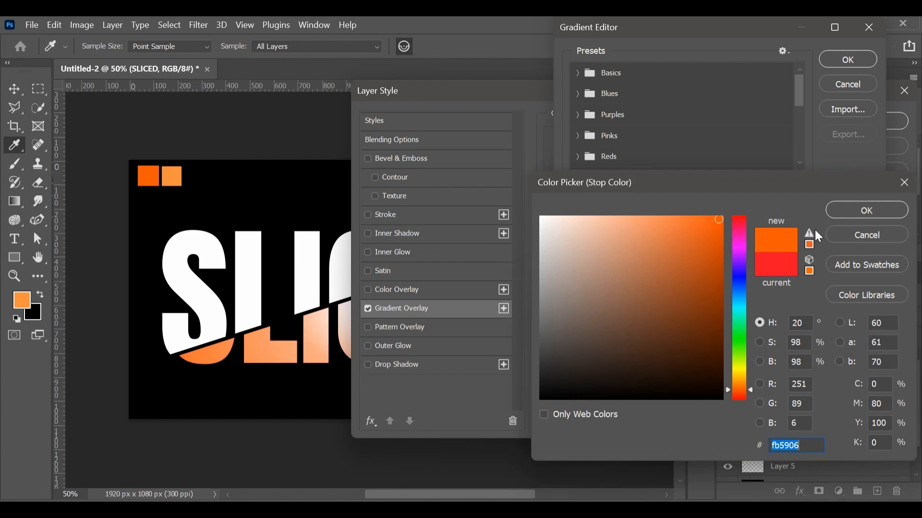
click(867, 211)
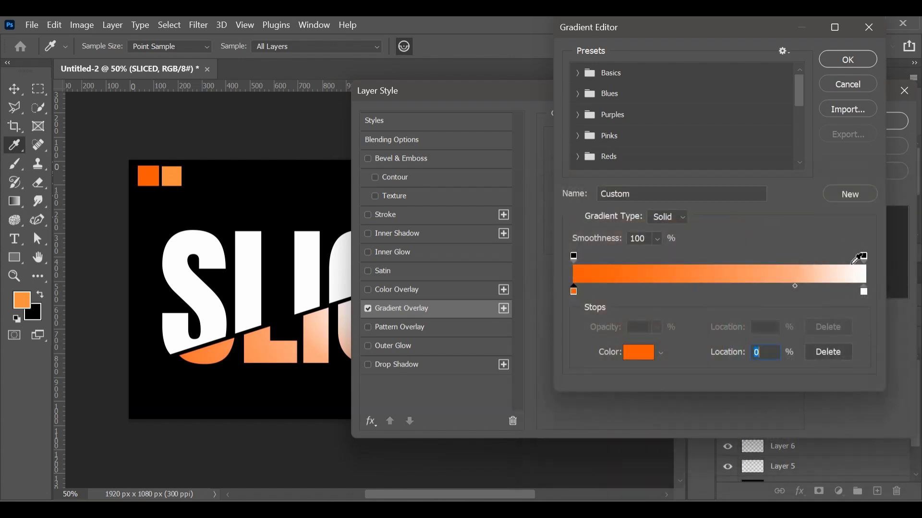
Step: Set the gradient's end stop to the lighter orange sampled from the second square, place the midpoint at 50%, and accept the gradient
click(864, 291)
click(174, 171)
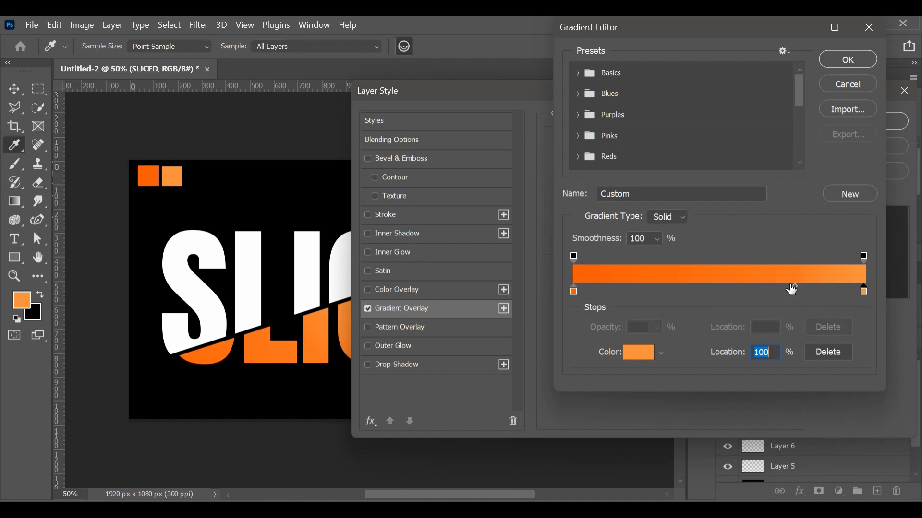
click(798, 289)
key(BackSpace)
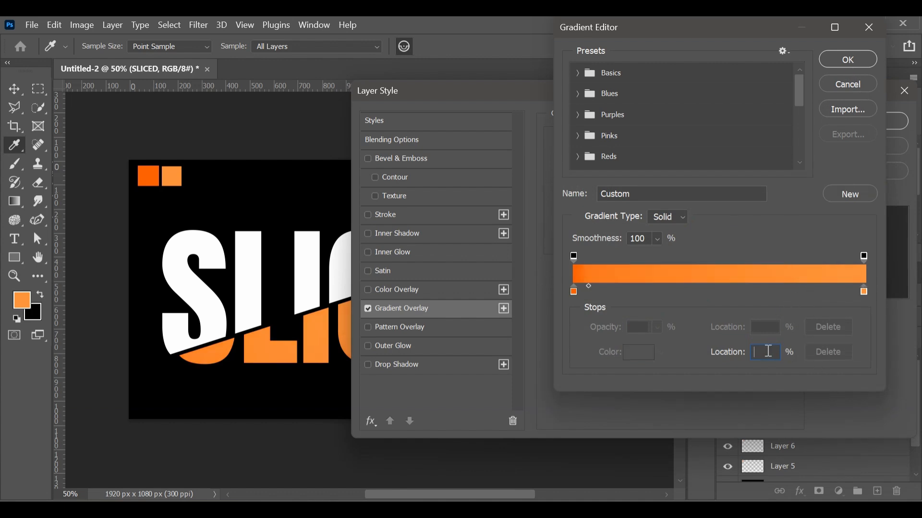
text(50)
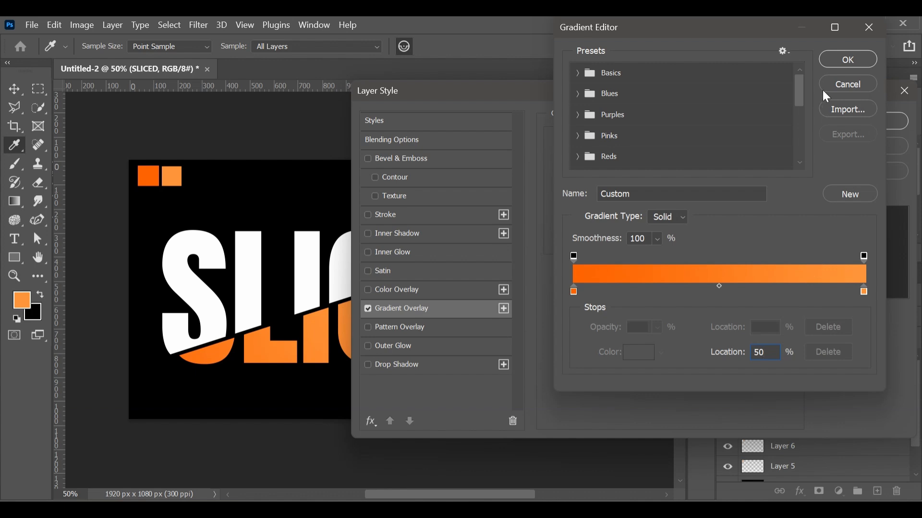
click(850, 61)
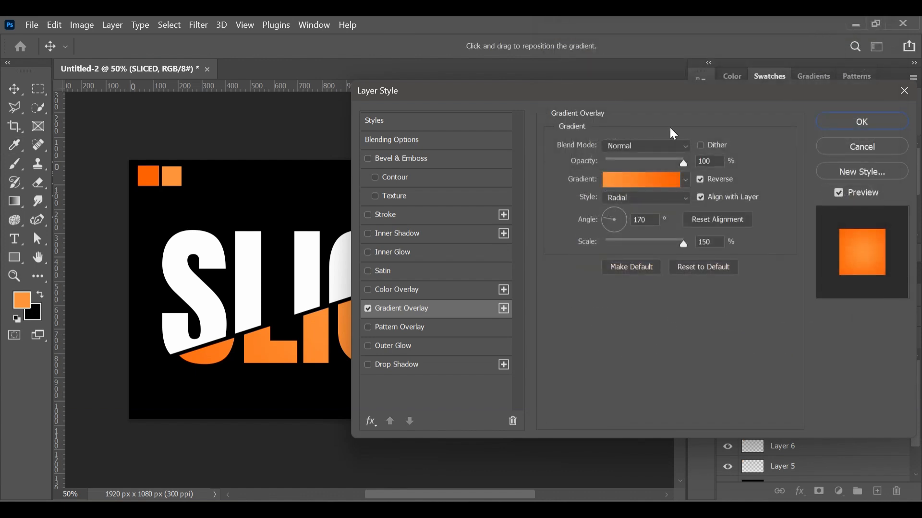
Step: Change the gradient overlay style to Linear and turn off Reverse
click(643, 202)
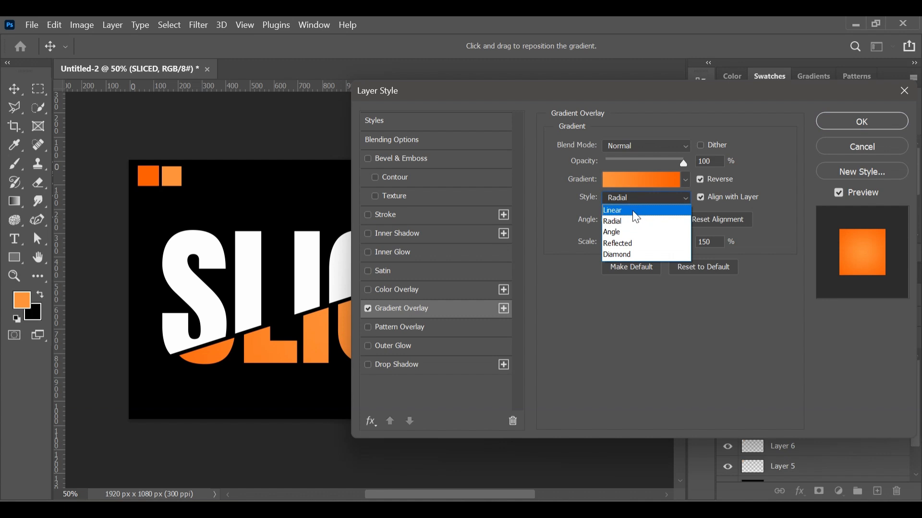
click(636, 211)
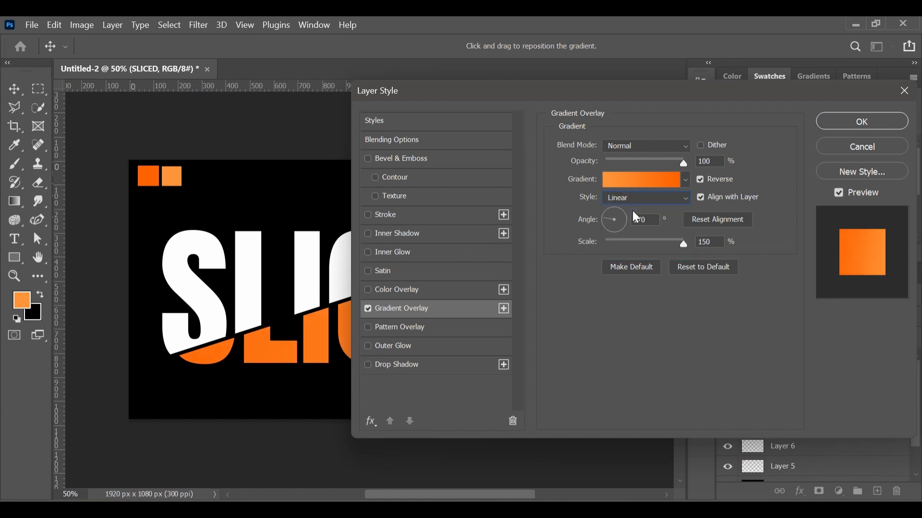
click(704, 183)
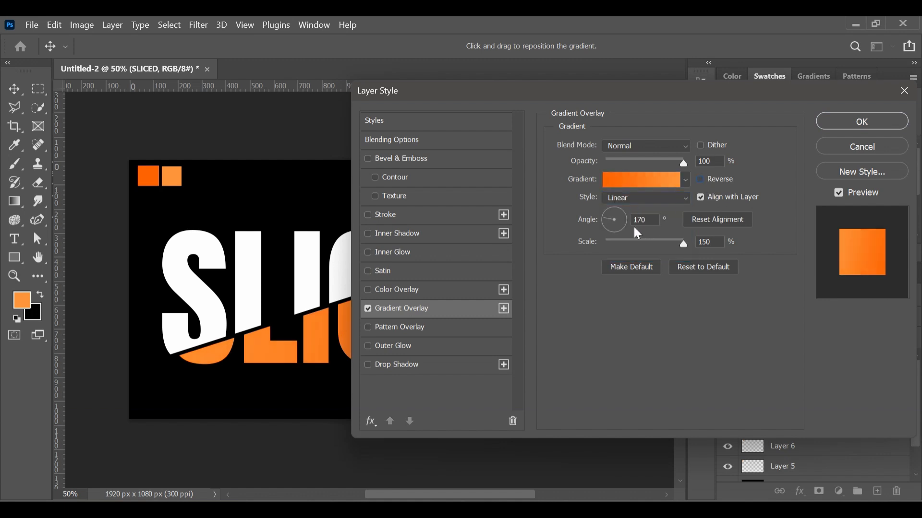
Step: Turn the gradient angle to nearly vertical, reduce the gradient's scale slightly, and apply the layer style
drag(613, 224, 618, 215)
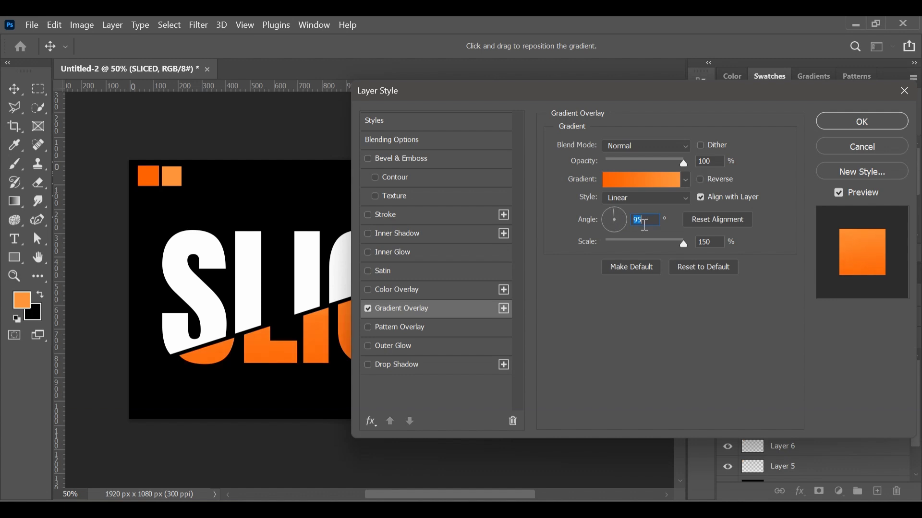
key(Down)
key(Down)
drag(685, 246, 672, 250)
key(Tab)
click(892, 124)
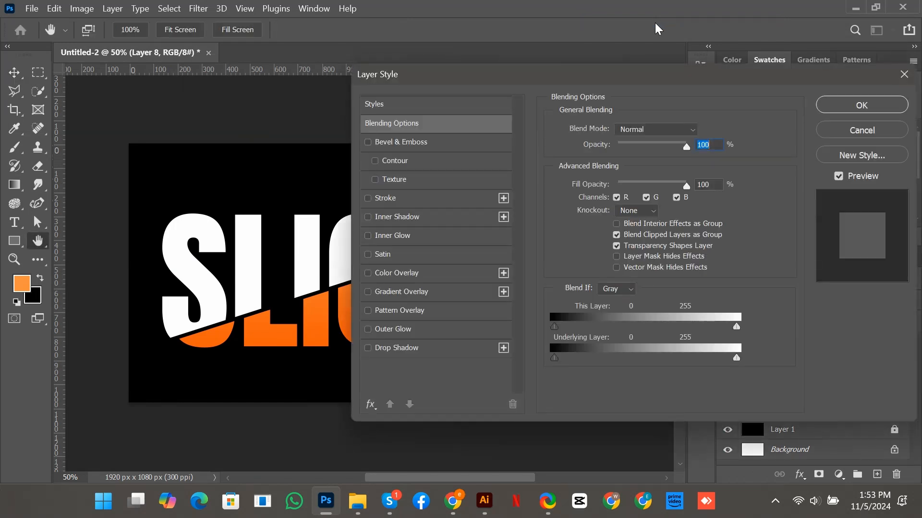
Step: Add a drop shadow to Layer 8 with blend mode Multiply and 100% opacity
drag(449, 73, 428, 53)
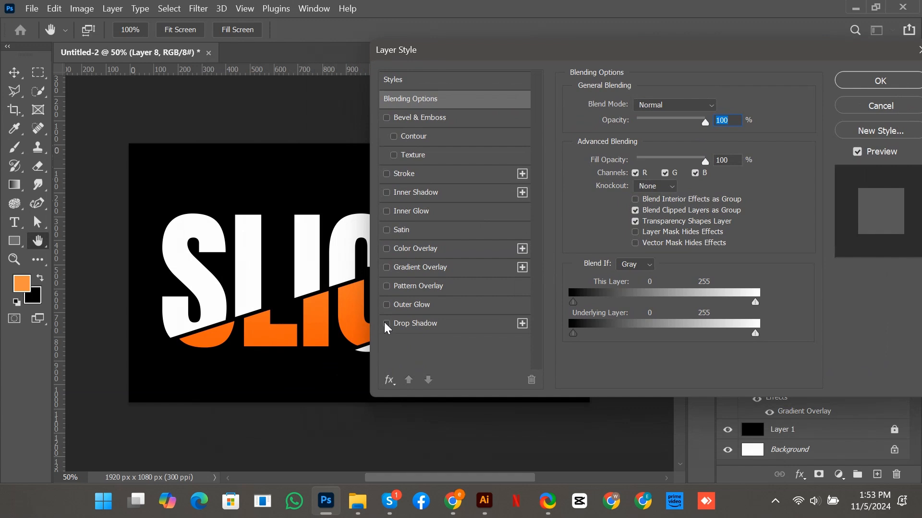
click(414, 325)
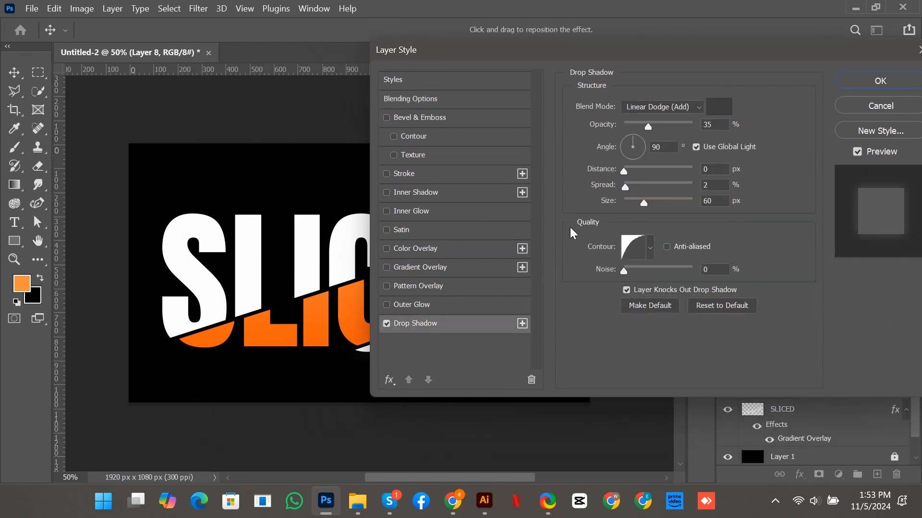
click(691, 106)
click(655, 164)
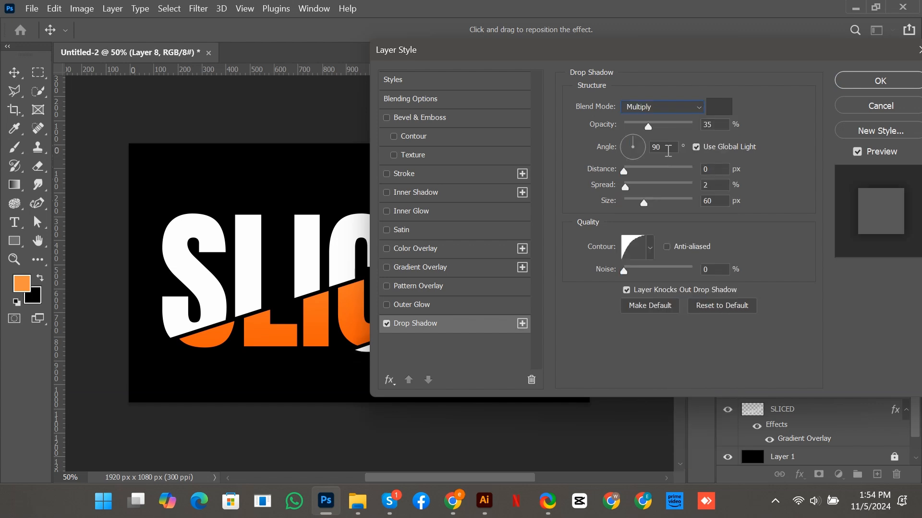
drag(648, 124, 737, 132)
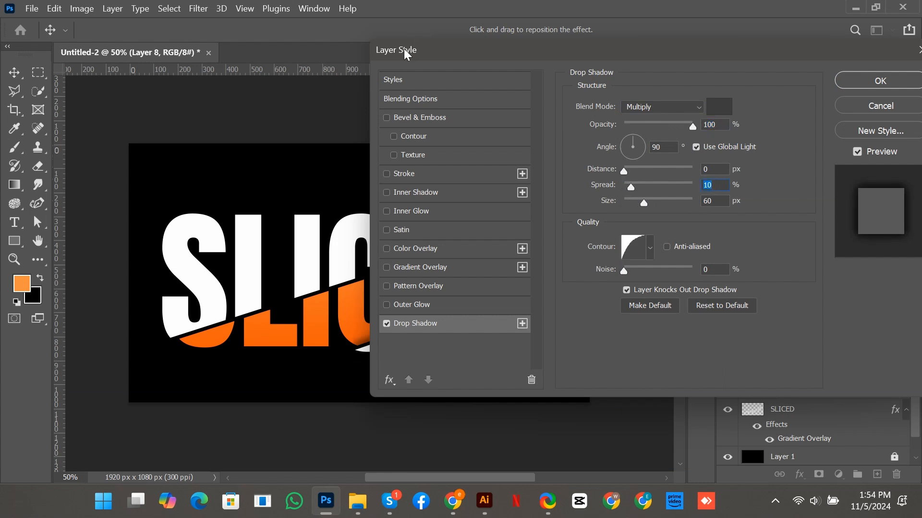
Step: Set the drop shadow's spread to 14% and size to 54 px, choose the straight linear contour, and apply the style
drag(405, 50, 490, 46)
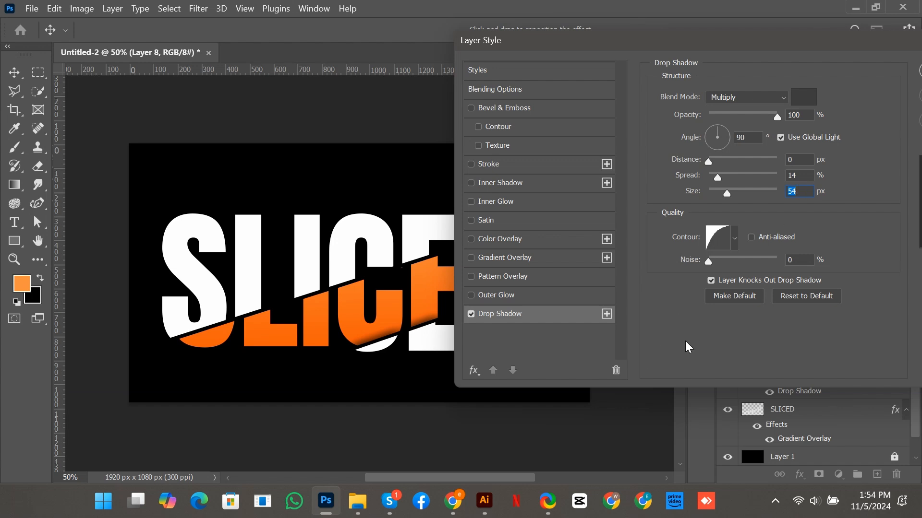
click(736, 240)
click(647, 278)
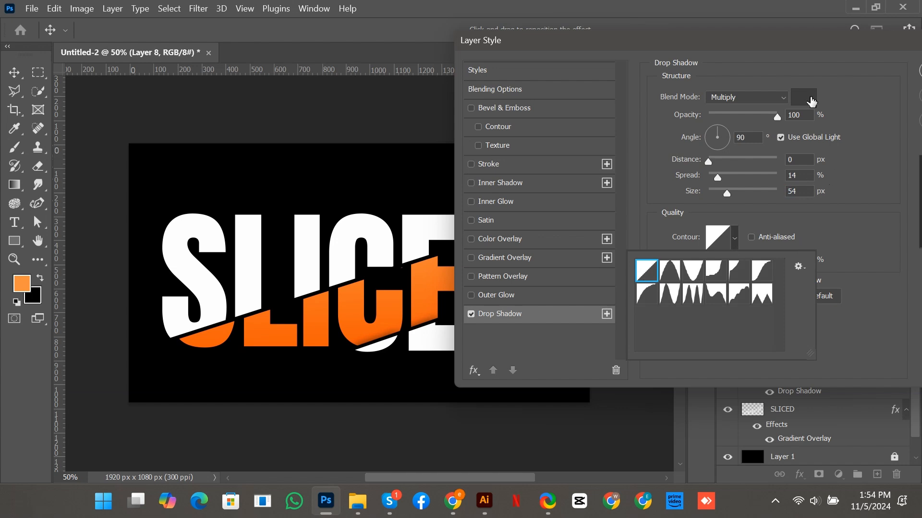
drag(764, 33, 650, 53)
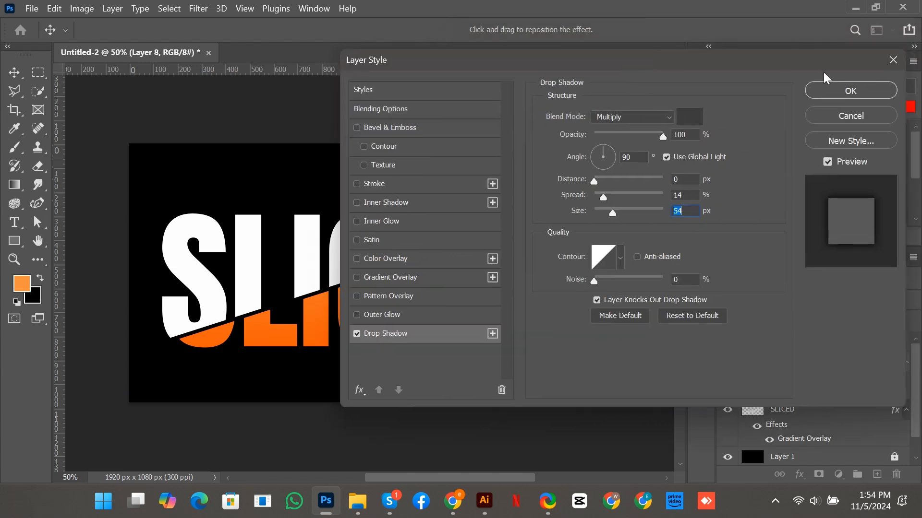
click(851, 90)
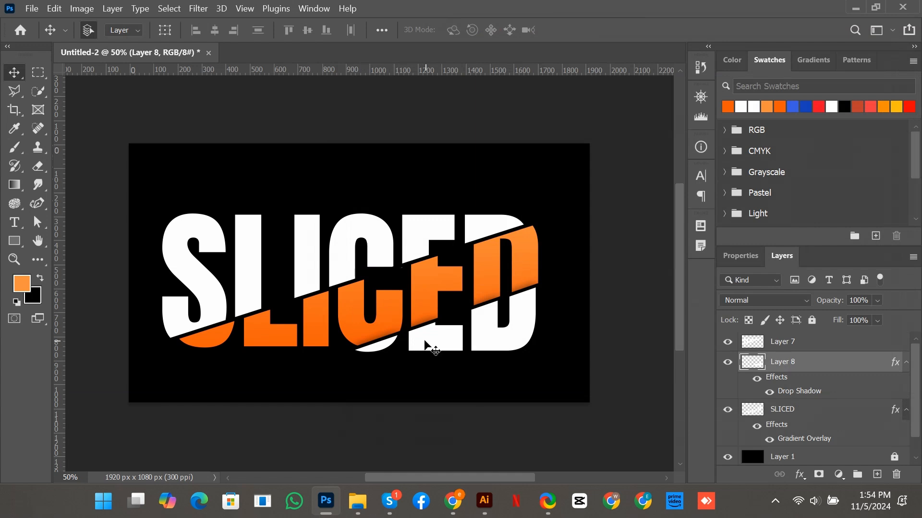
Step: Nudge the lower slice on Layer 8 slightly up and right to fine-tune its gap to the orange slice
key(Up)
key(Up)
key(Up)
key(Right)
key(Right)
key(Right)
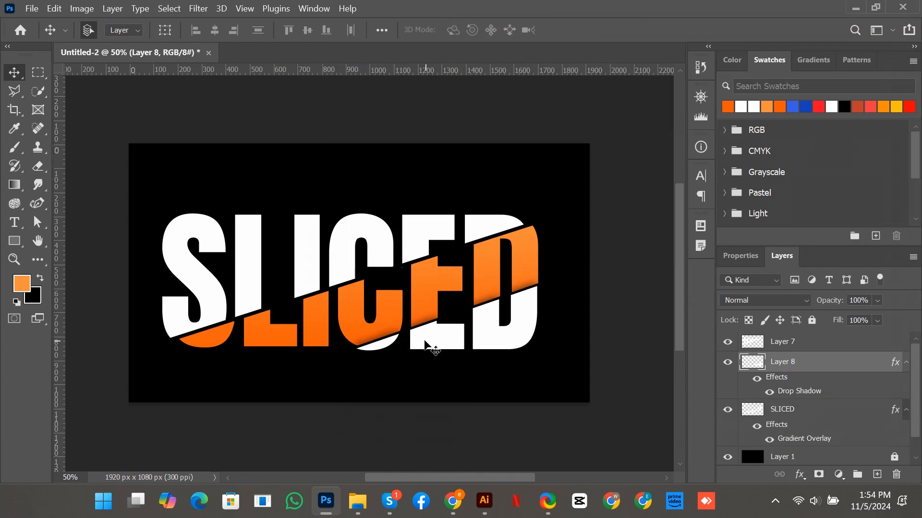
key(Up)
key(Up)
key(Right)
key(Down)
key(Down)
key(Down)
key(Down)
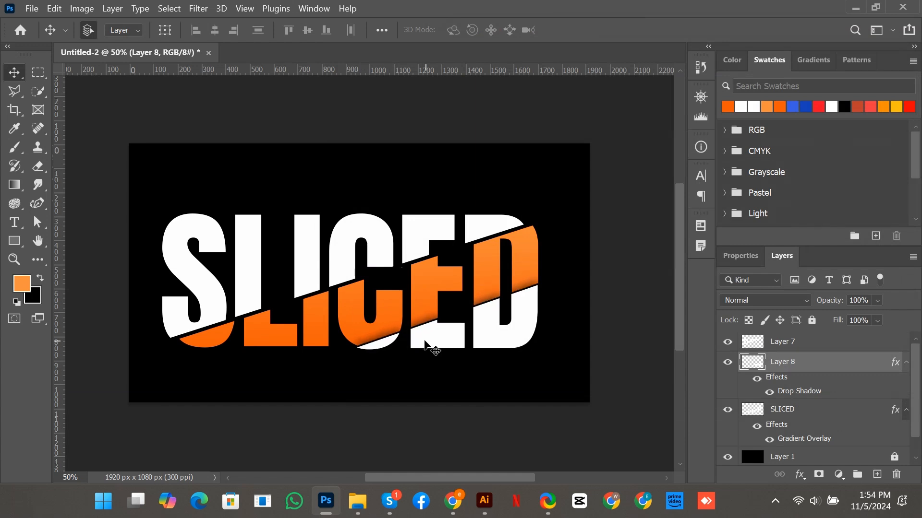
key(Left)
key(Left)
key(Left)
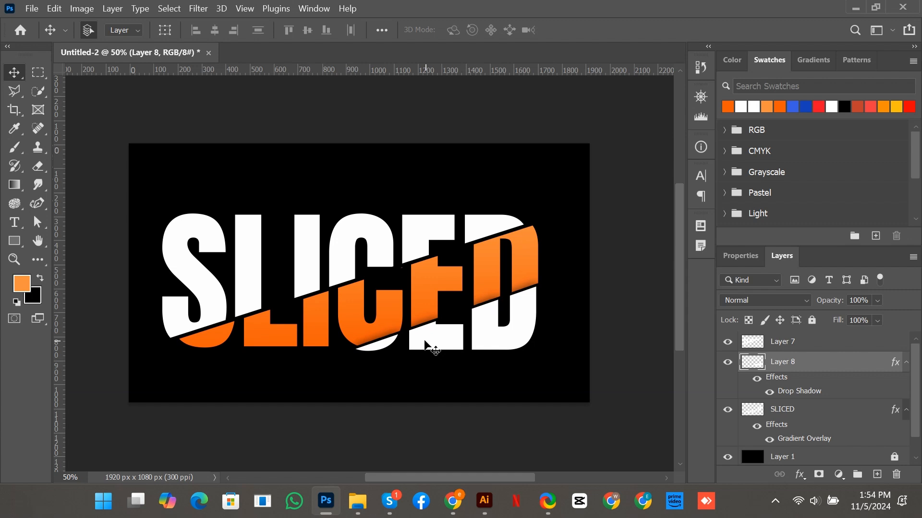
key(Down)
key(Right)
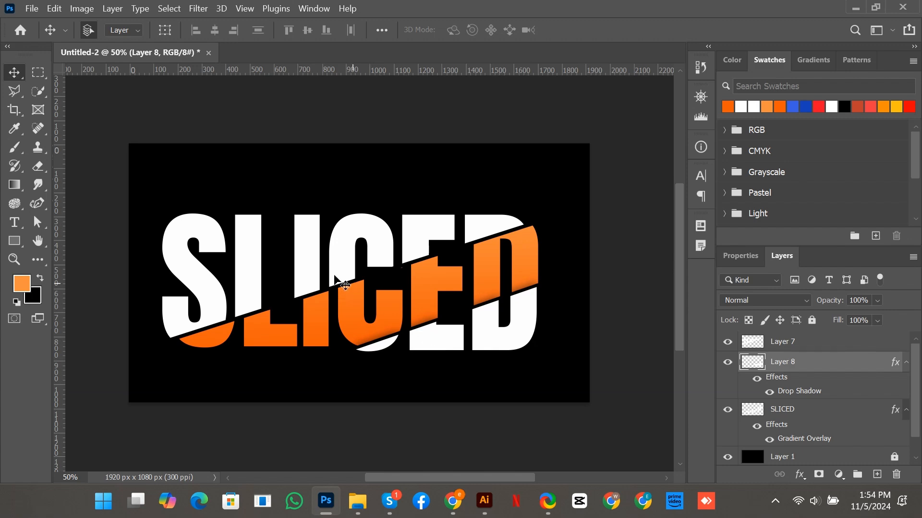
Step: Add a drop shadow to Layer 7, the upper slice, with the same Multiply settings as the lower slice
click(786, 343)
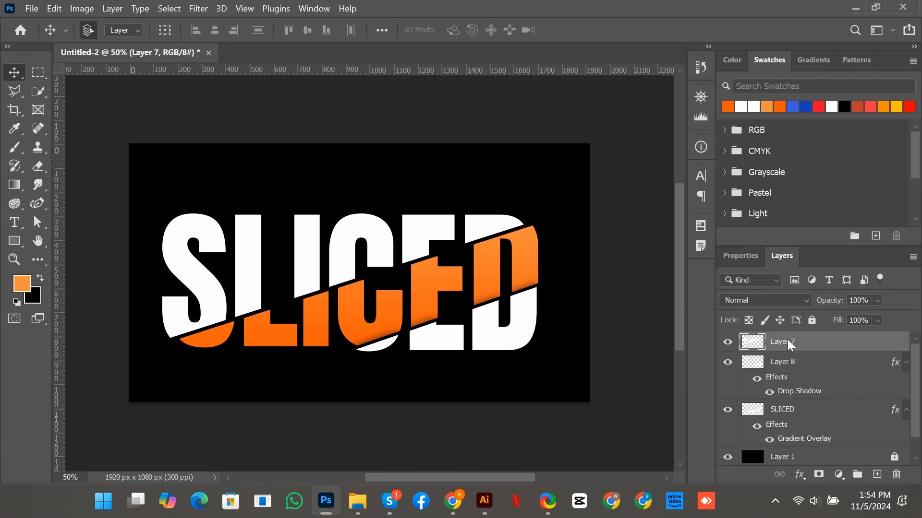
right_click(786, 343)
click(615, 20)
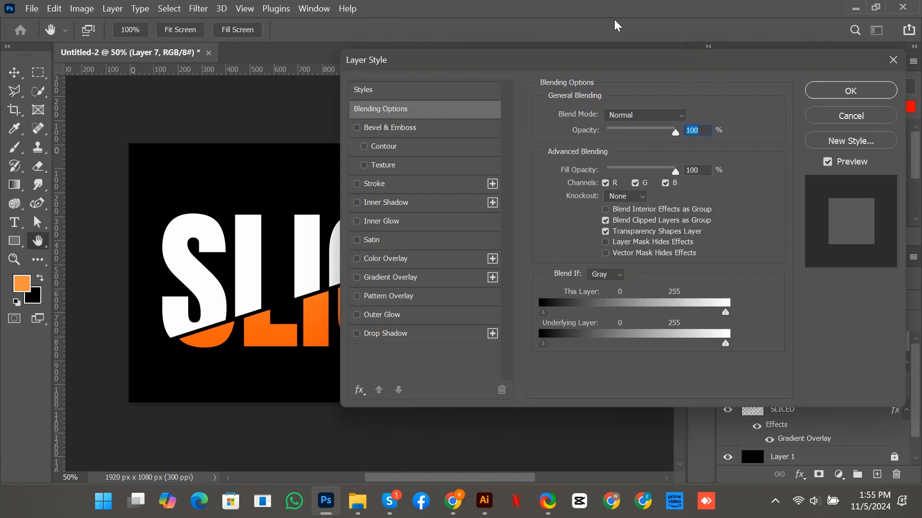
click(391, 332)
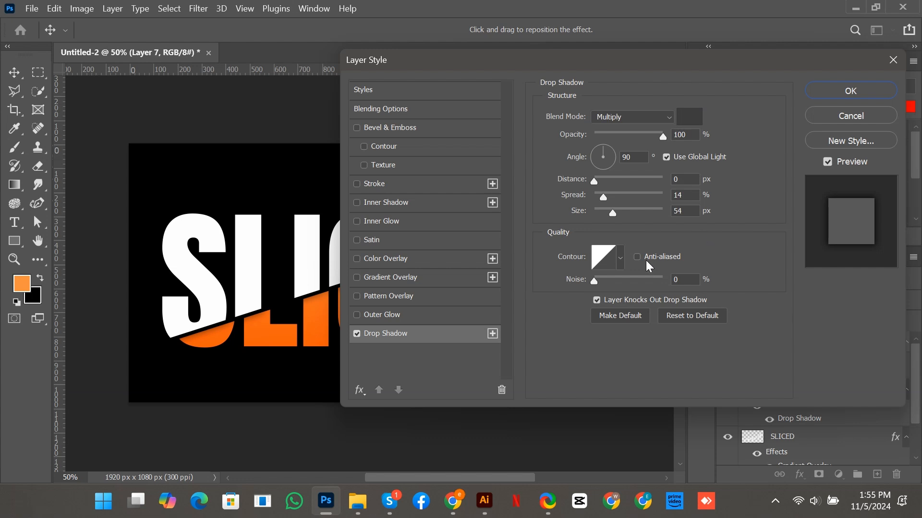
click(866, 94)
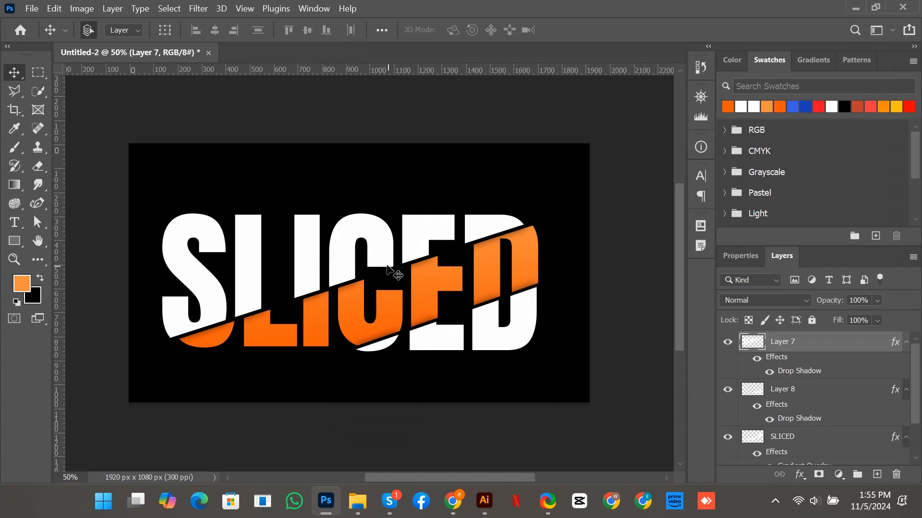
Step: Nudge the upper slice on Layer 7 right and slightly up, keeping a thin diagonal gap above the orange slice
key(Right)
key(Right)
key(Right)
key(Right)
key(Right)
key(Right)
key(Right)
key(Right)
key(Right)
key(Right)
key(Right)
key(Right)
key(Right)
key(Right)
key(Right)
key(Right)
key(Right)
key(Right)
key(Right)
key(Right)
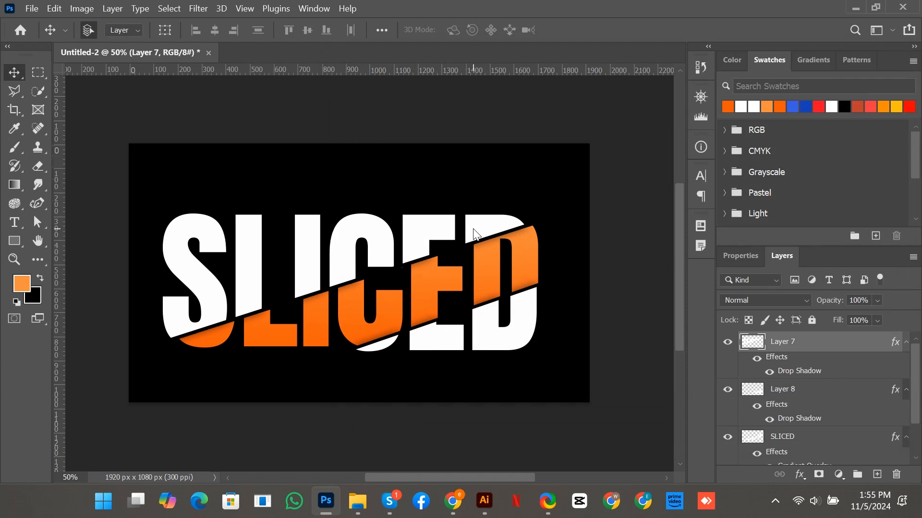
key(Up)
key(Up)
key(Up)
key(Up)
key(Up)
key(Up)
key(Up)
key(Up)
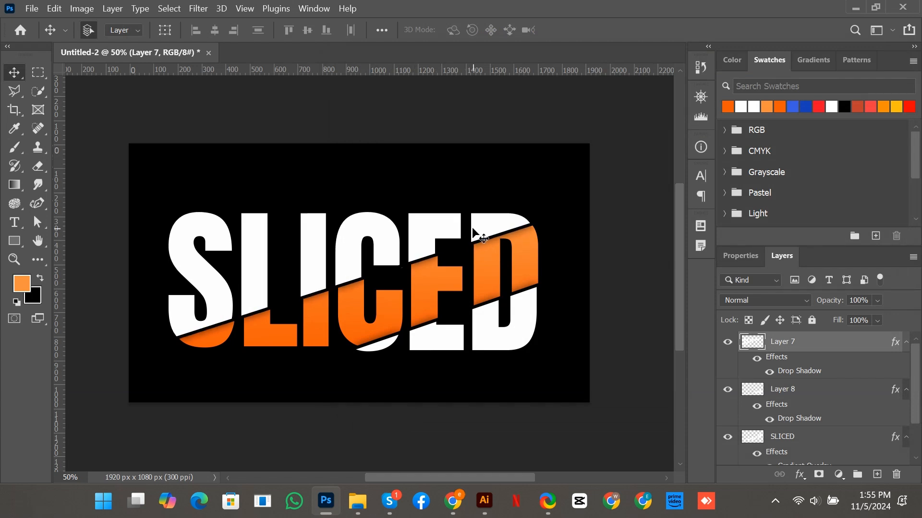
key(Left)
key(Left)
key(Left)
key(Left)
key(Left)
key(Left)
key(Left)
key(Left)
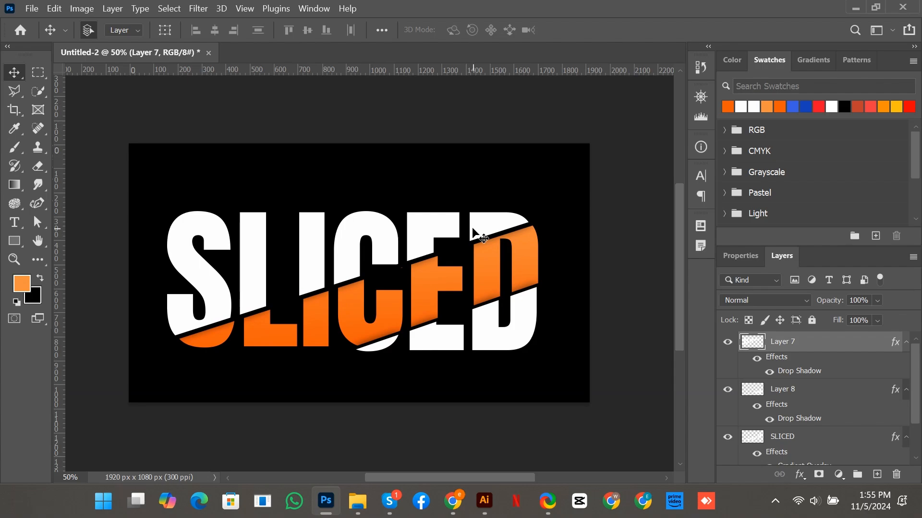
key(Left)
key(Left)
key(Down)
key(Down)
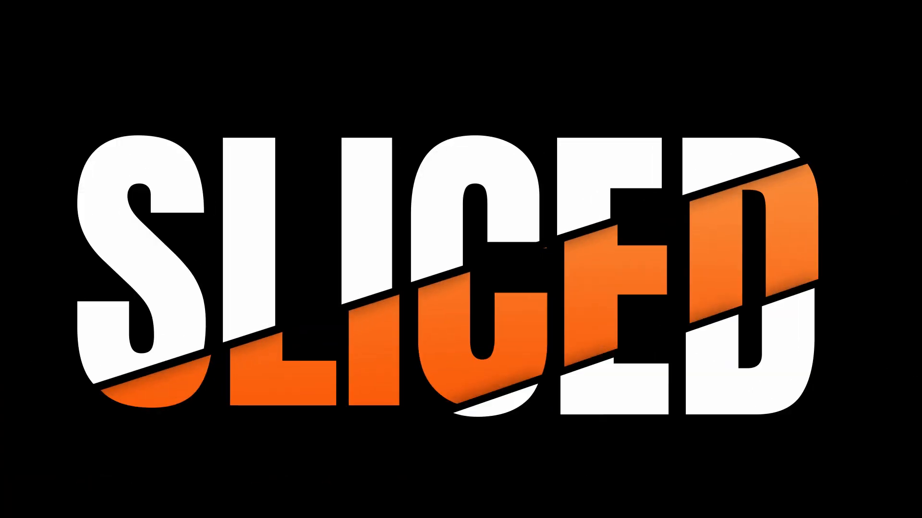